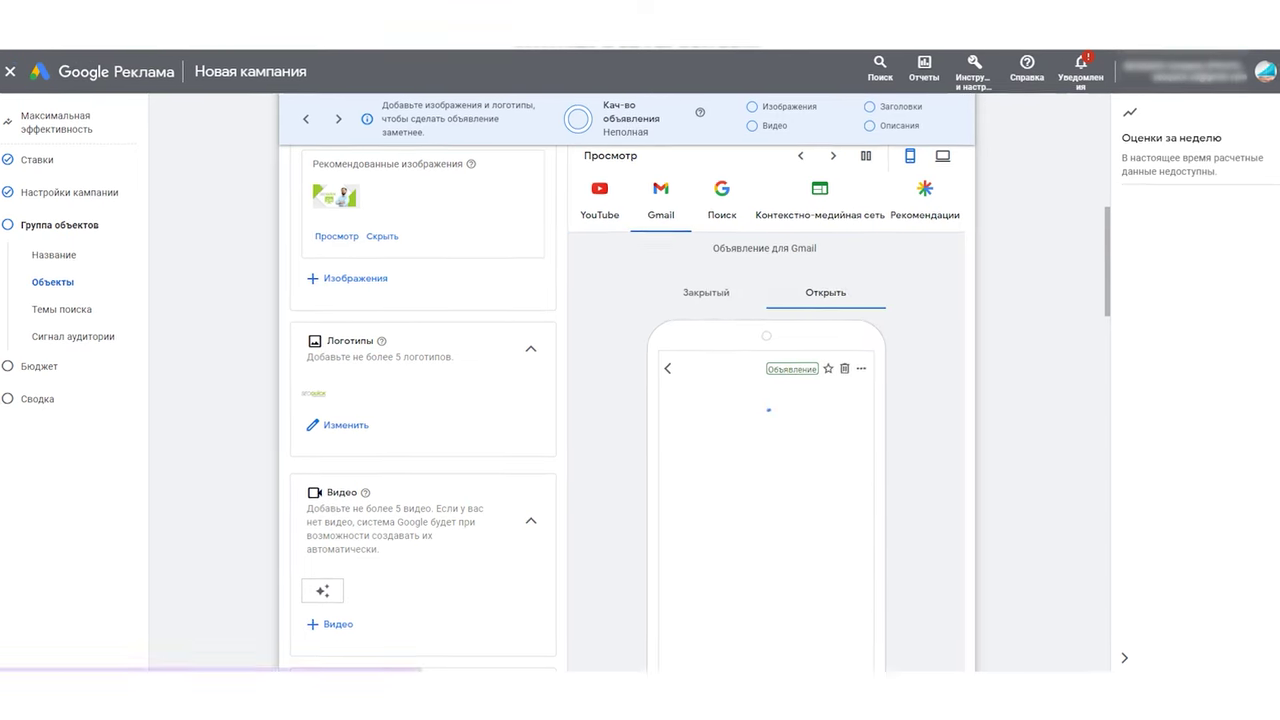
- Add the SEOQUICK banner found on the website and the free stock pictures "SEO optimization" and "Search Engine Ranking" to the ad images
{"action": "left_click", "coordinate": [348, 279]}
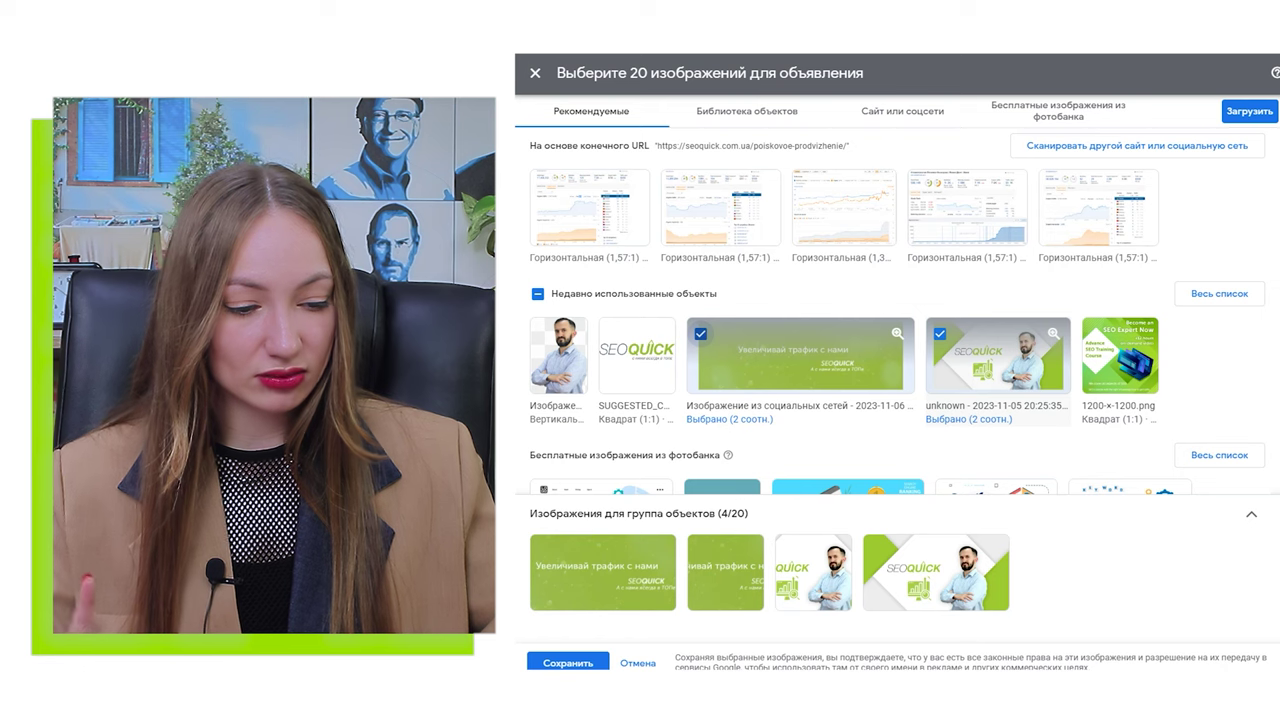
{"action": "left_click", "coordinate": [892, 113]}
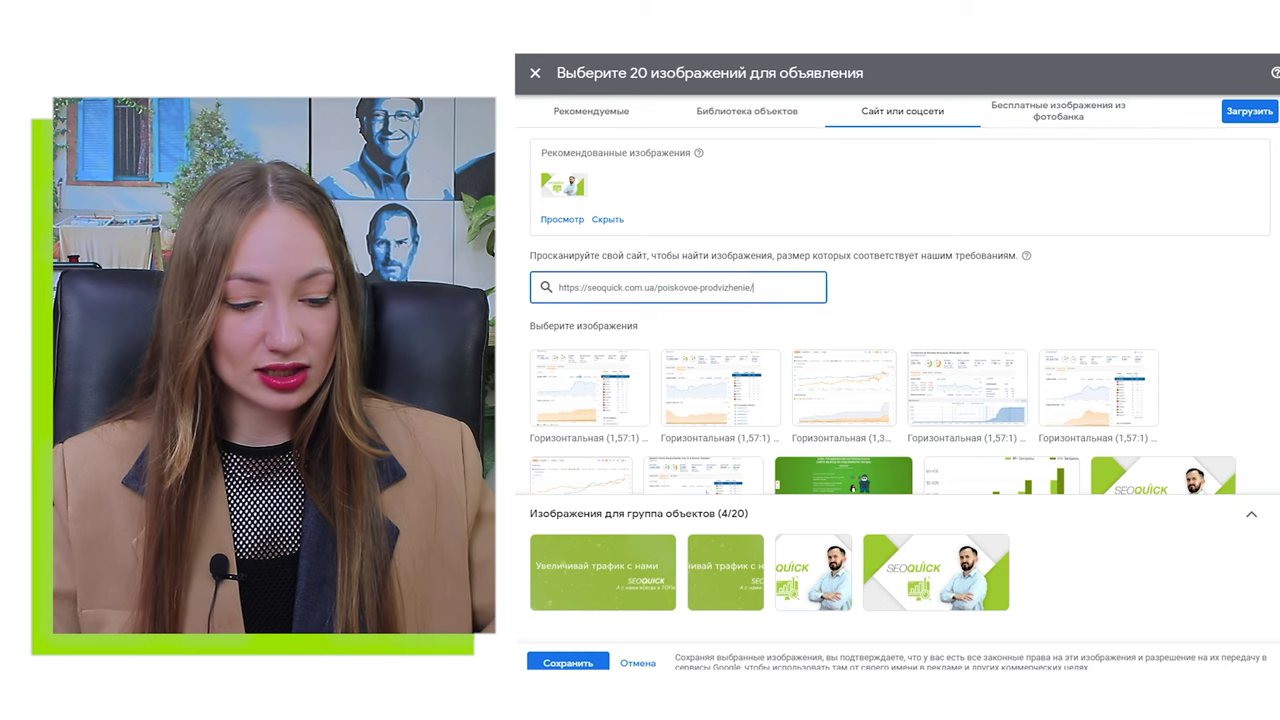
{"action": "scroll", "coordinate": [1000, 400], "scroll_direction": "down", "scroll_amount": 2}
{"action": "left_click", "coordinate": [1104, 349]}
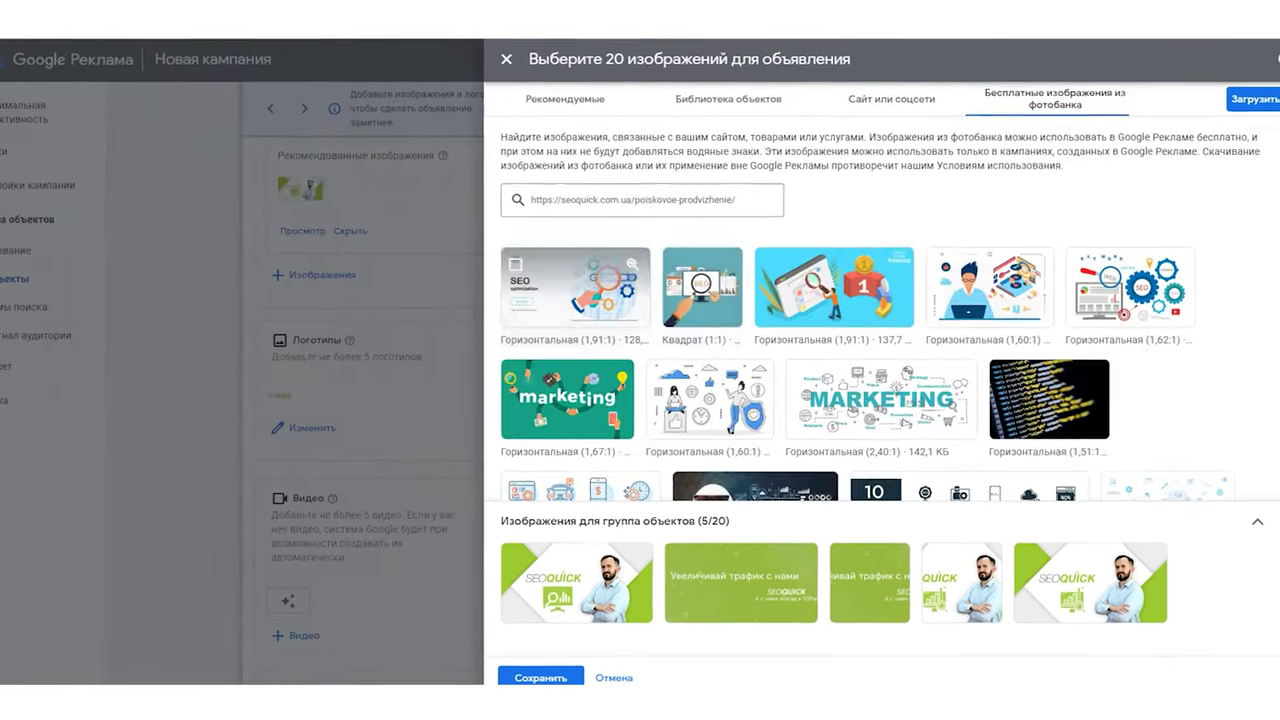
{"action": "left_click", "coordinate": [564, 285]}
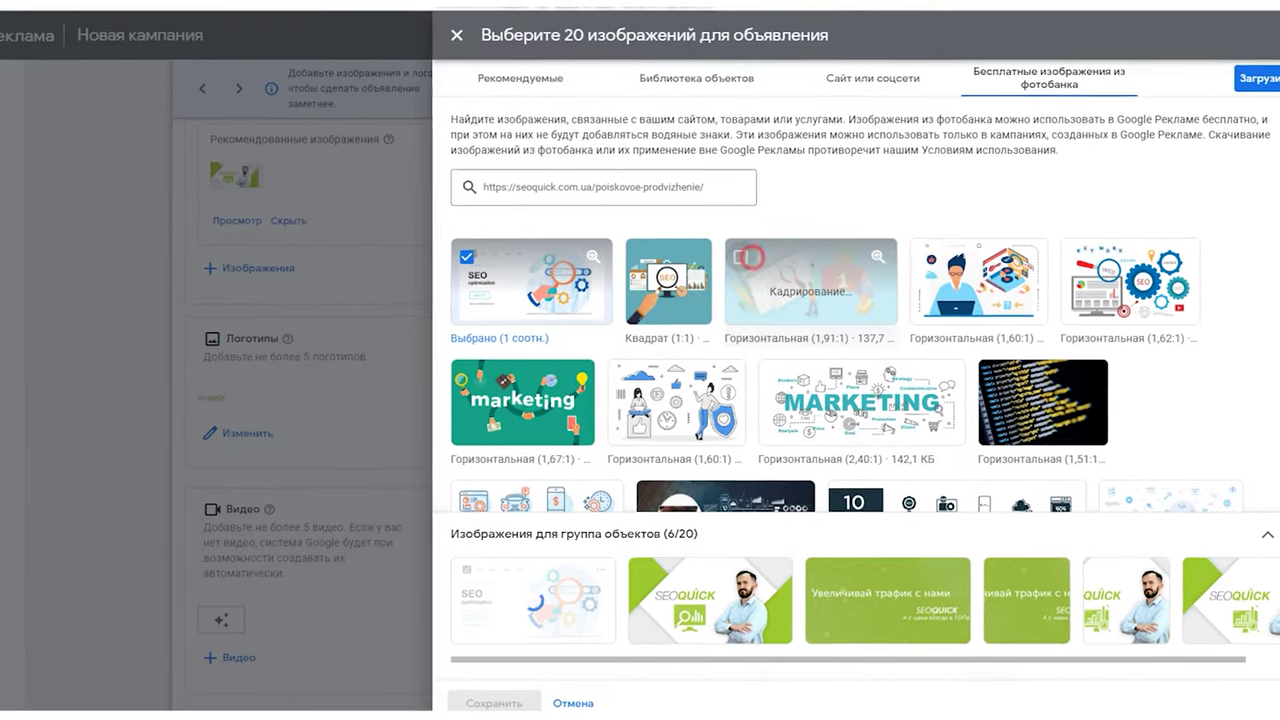
{"action": "left_click", "coordinate": [828, 285]}
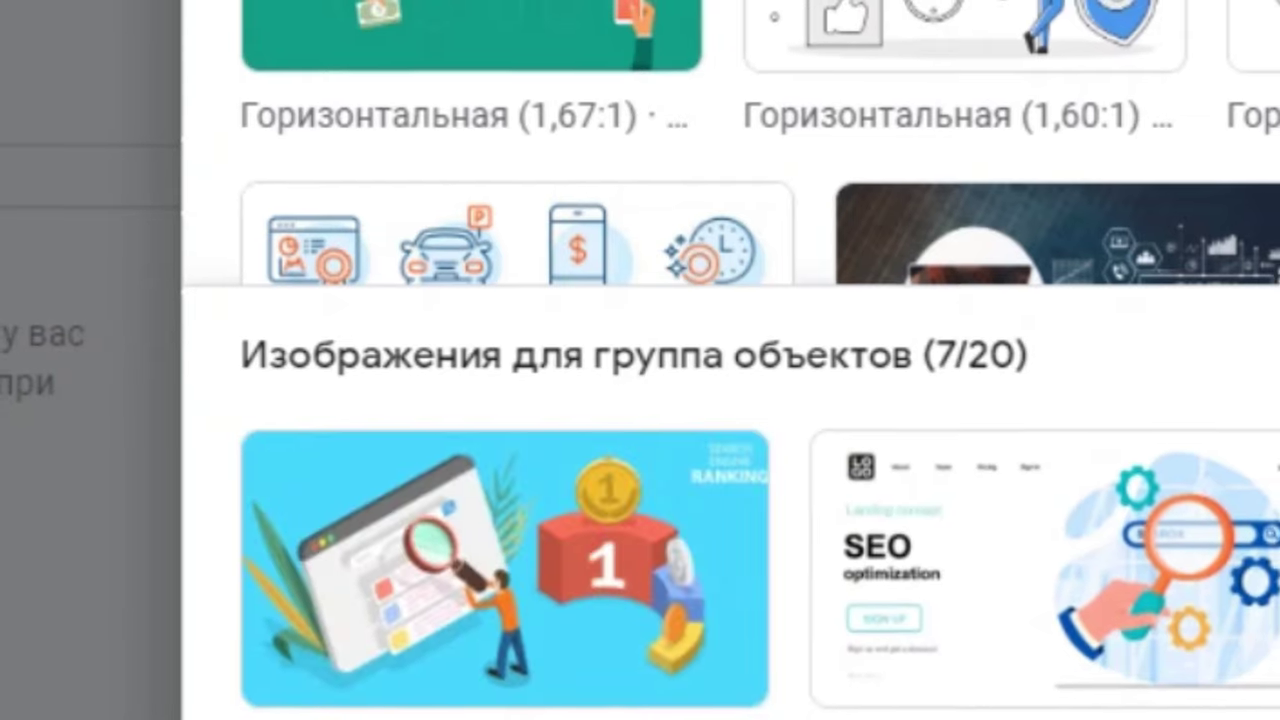
- Deselect the 1:1 aspect ratio crop of the green "Увеличивай трафик с нами" image
{"action": "mouse_move", "coordinate": [1040, 565]}
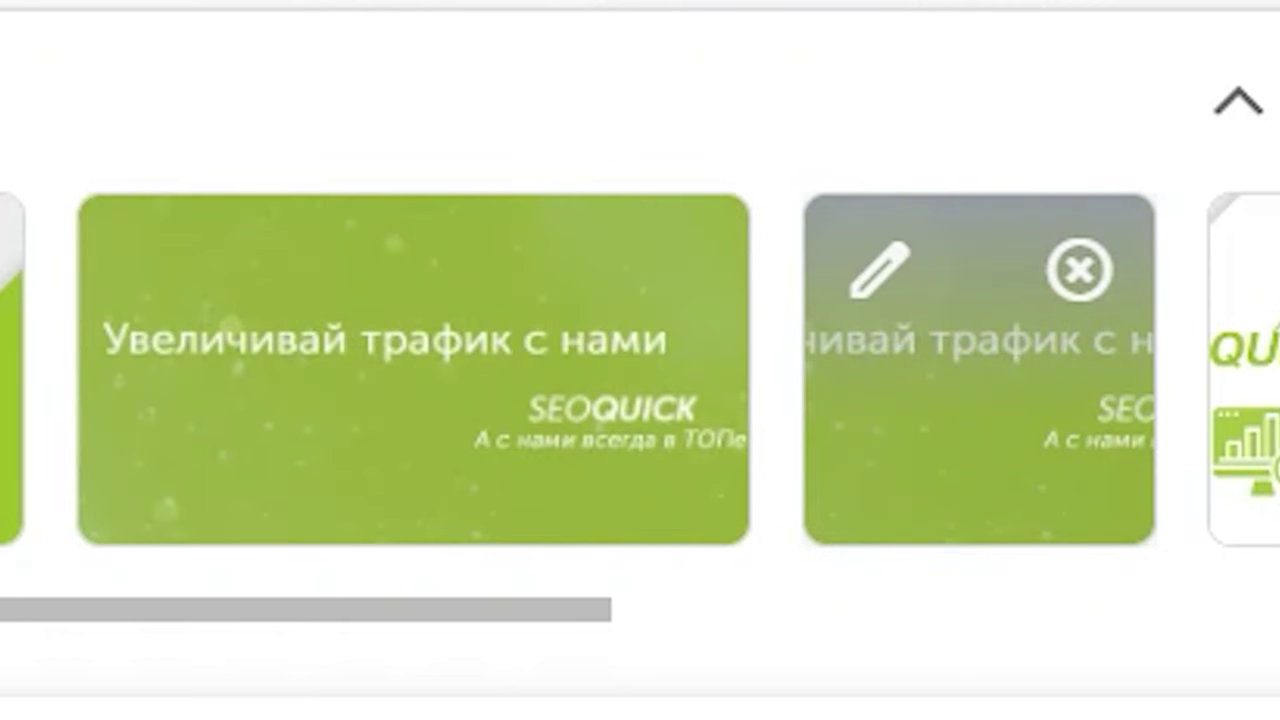
{"action": "left_click", "coordinate": [879, 270]}
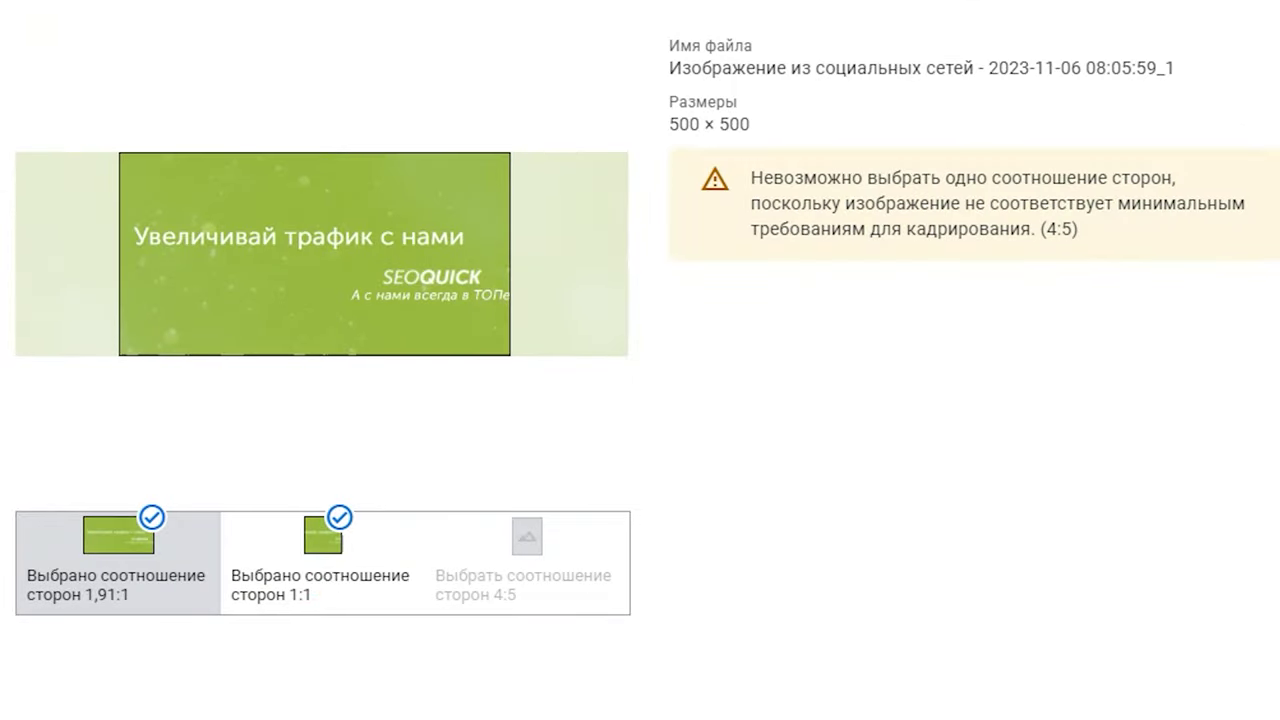
{"action": "left_click", "coordinate": [322, 585]}
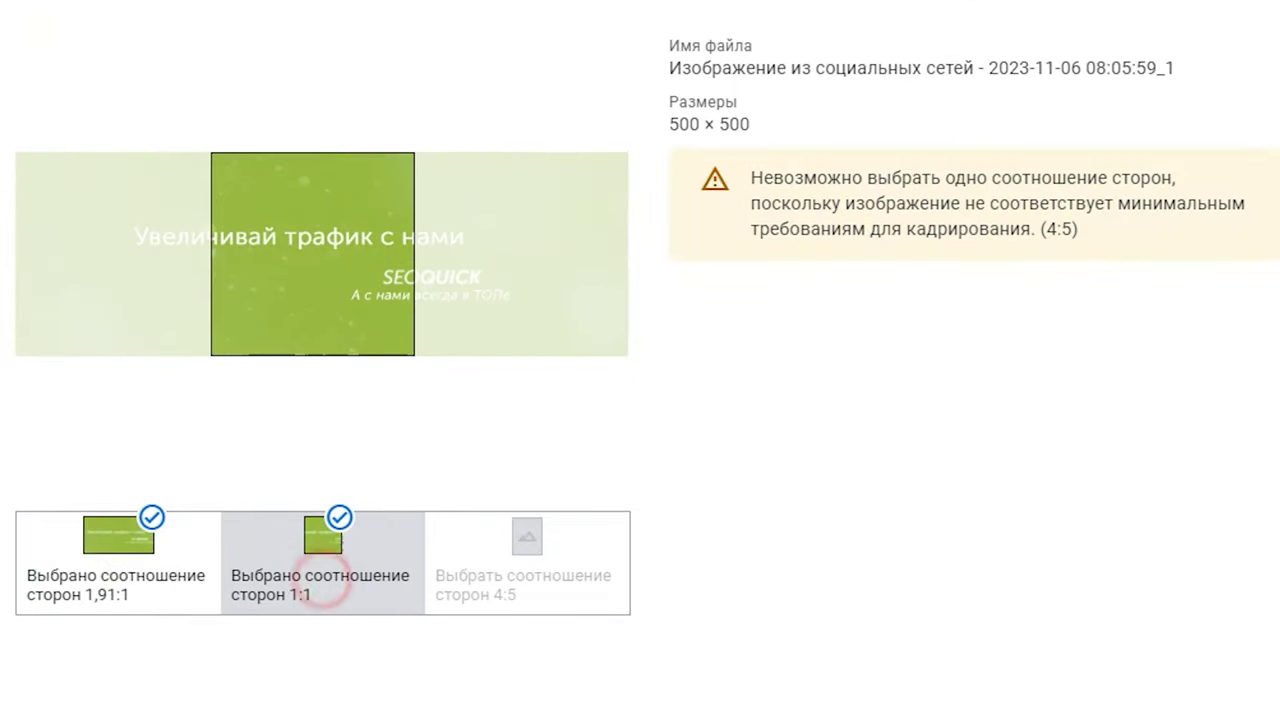
{"action": "left_click_drag", "start_coordinate": [391, 277], "coordinate": [197, 277]}
{"action": "left_click_drag", "start_coordinate": [117, 254], "coordinate": [304, 254]}
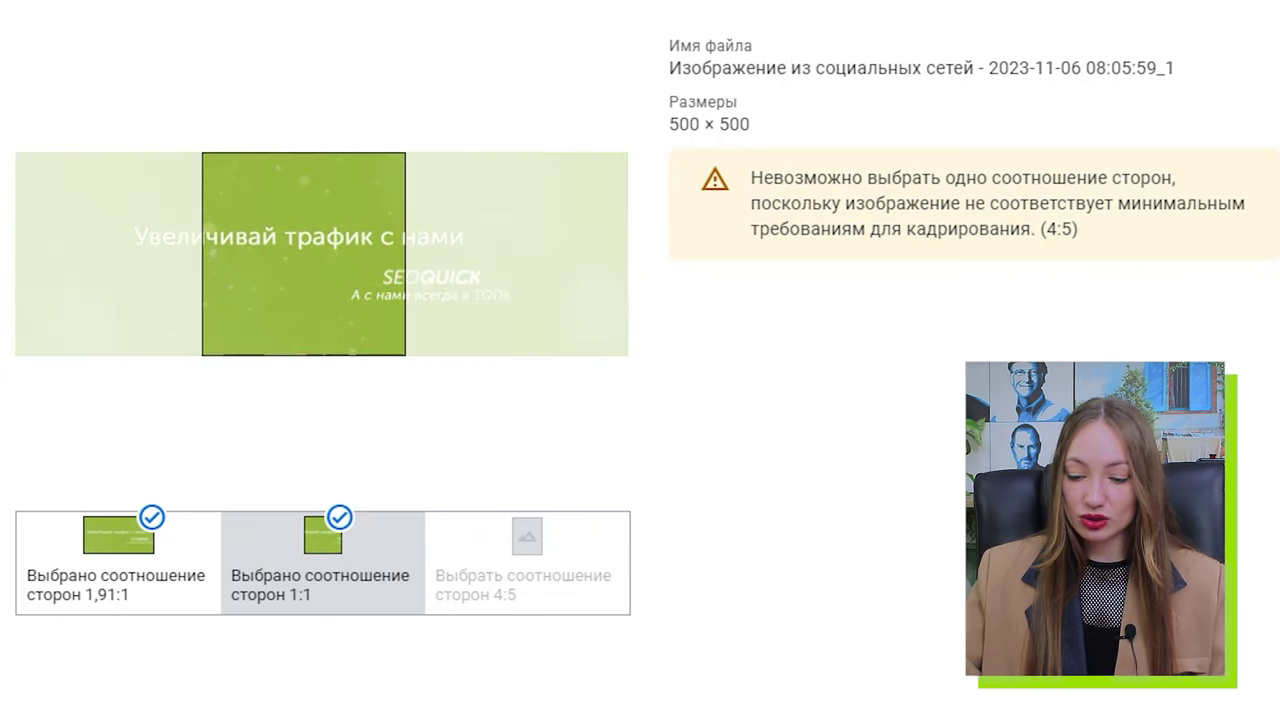
{"action": "left_click", "coordinate": [338, 517]}
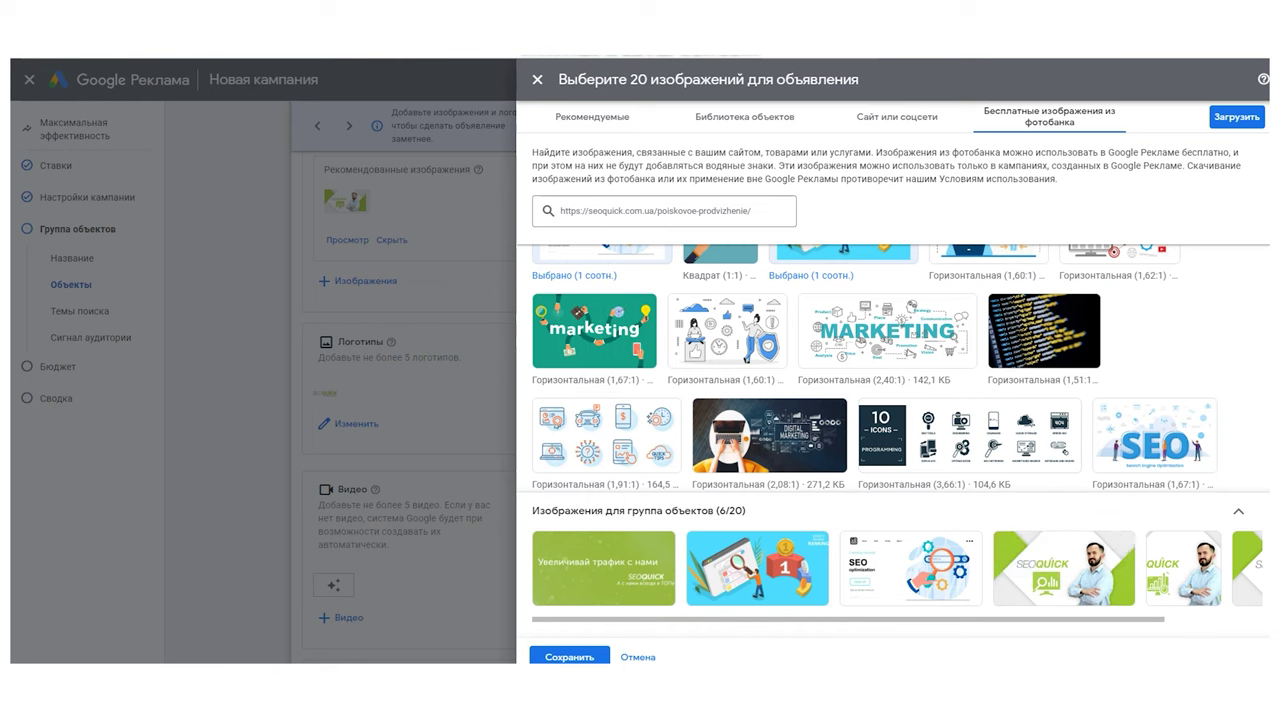
- Review the images chosen for the asset group and save the selection
{"action": "left_click_drag", "start_coordinate": [1070, 618], "coordinate": [1168, 618]}
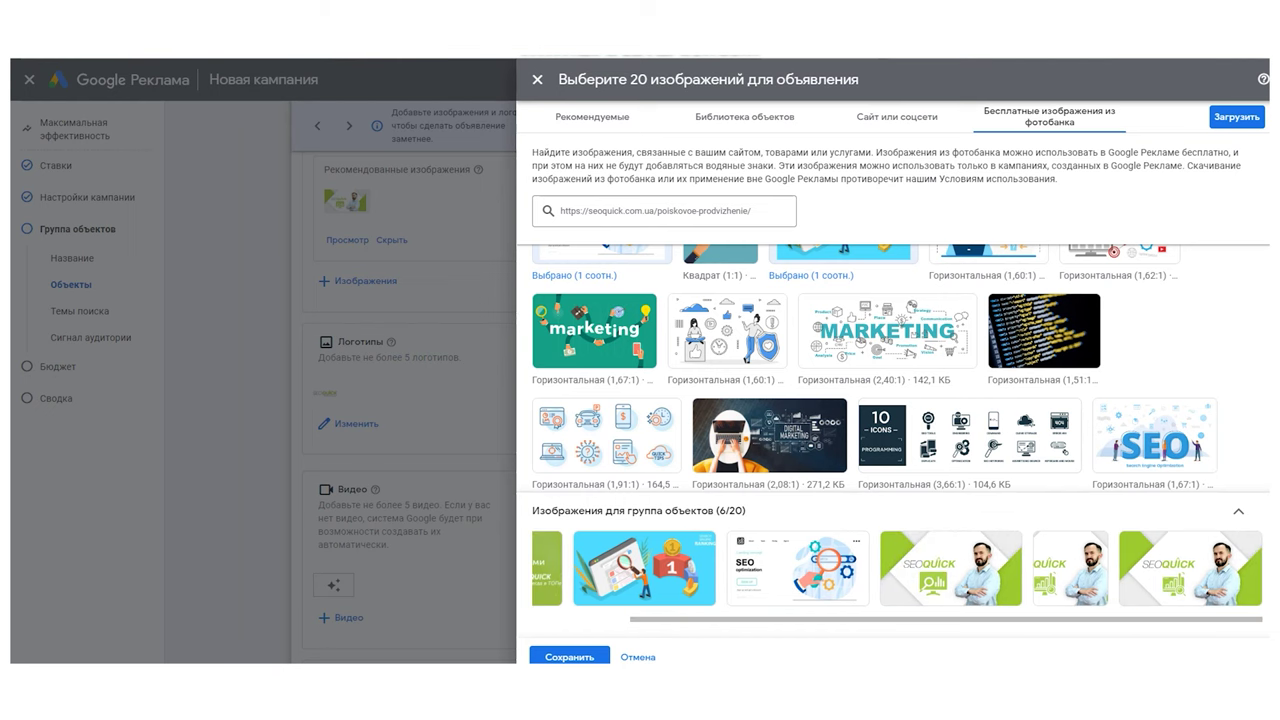
{"action": "left_click_drag", "start_coordinate": [1007, 618], "coordinate": [909, 618]}
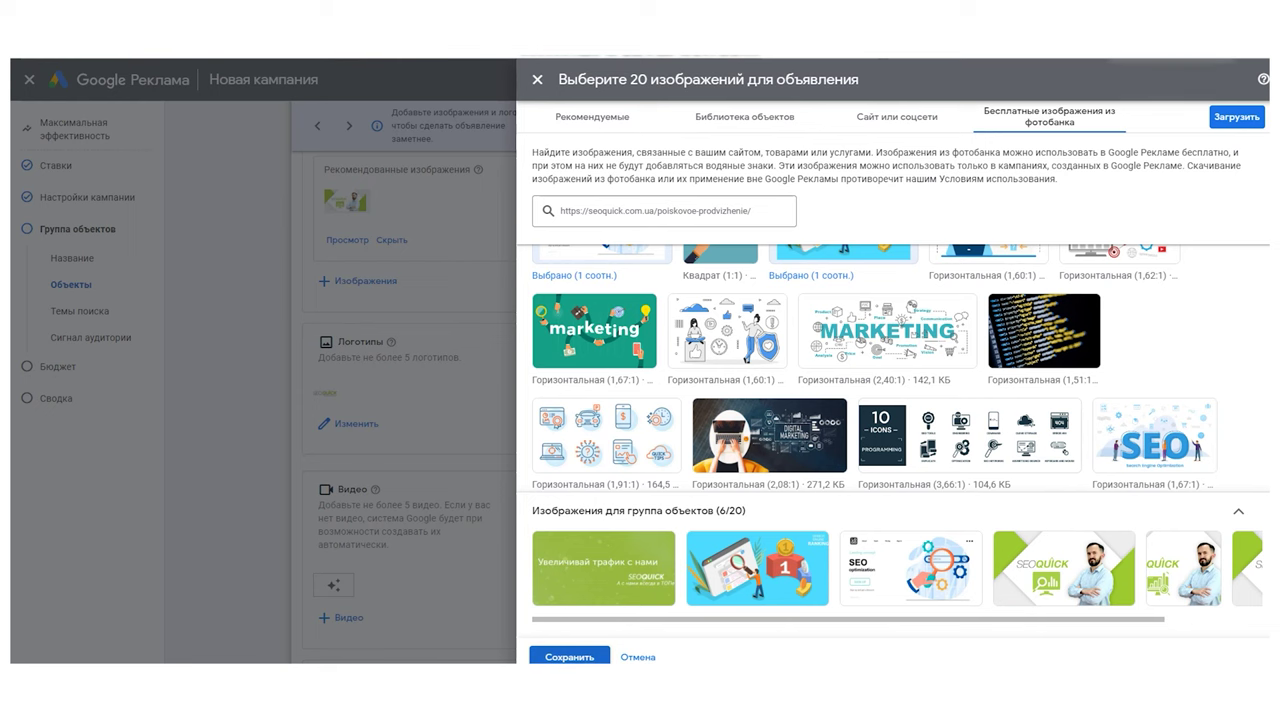
{"action": "left_click", "coordinate": [580, 652]}
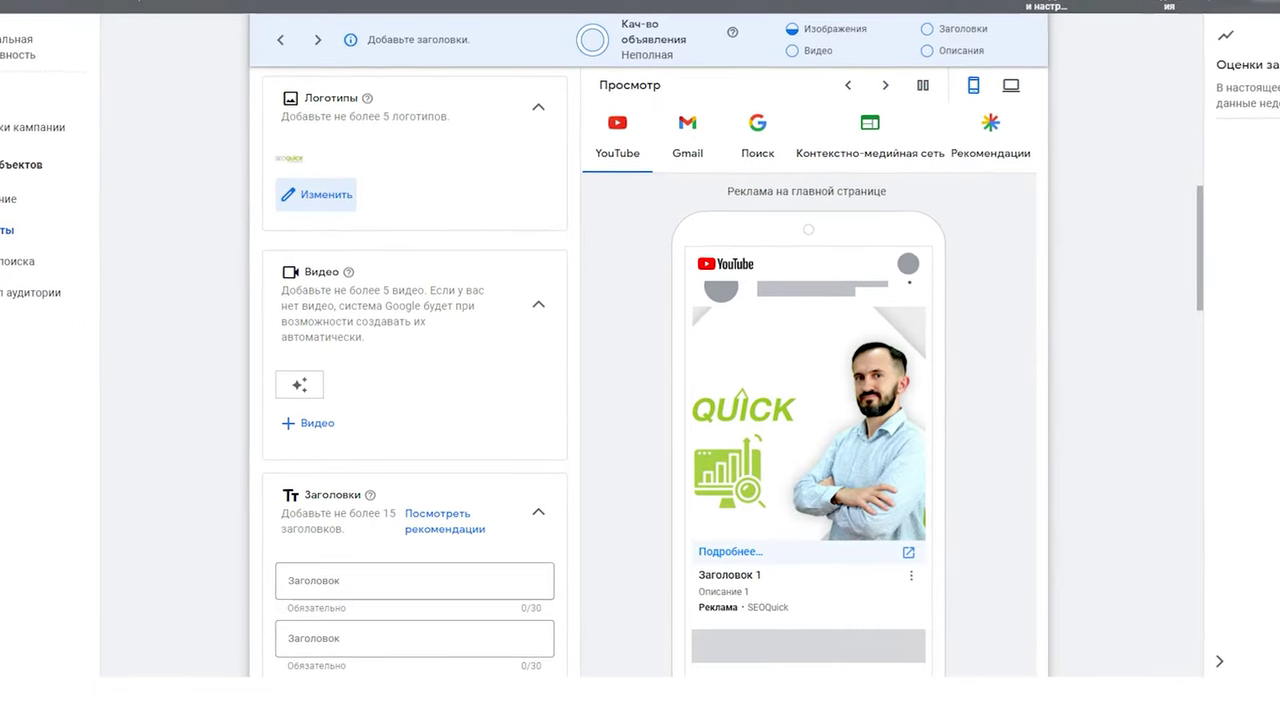
- Start creating a new template-based video for the asset group's videos
{"action": "scroll", "coordinate": [410, 400], "scroll_direction": "down", "scroll_amount": 2}
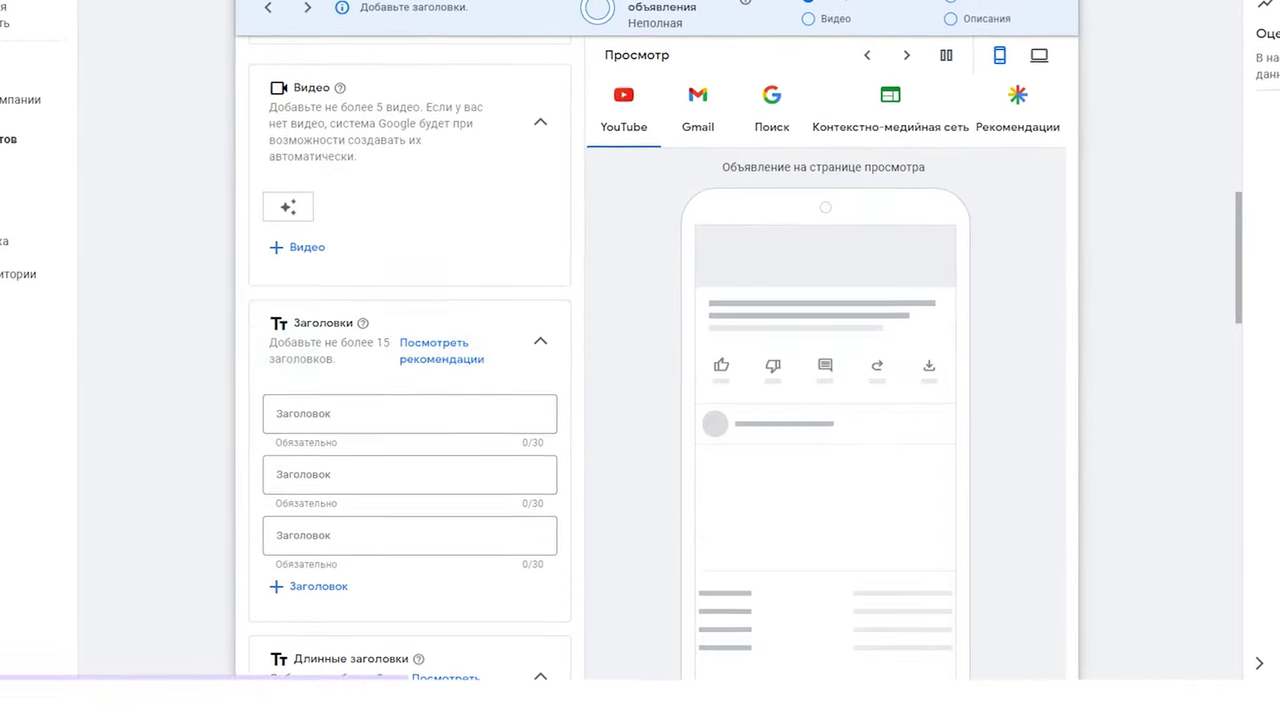
{"action": "scroll", "coordinate": [410, 400], "scroll_direction": "up", "scroll_amount": 2}
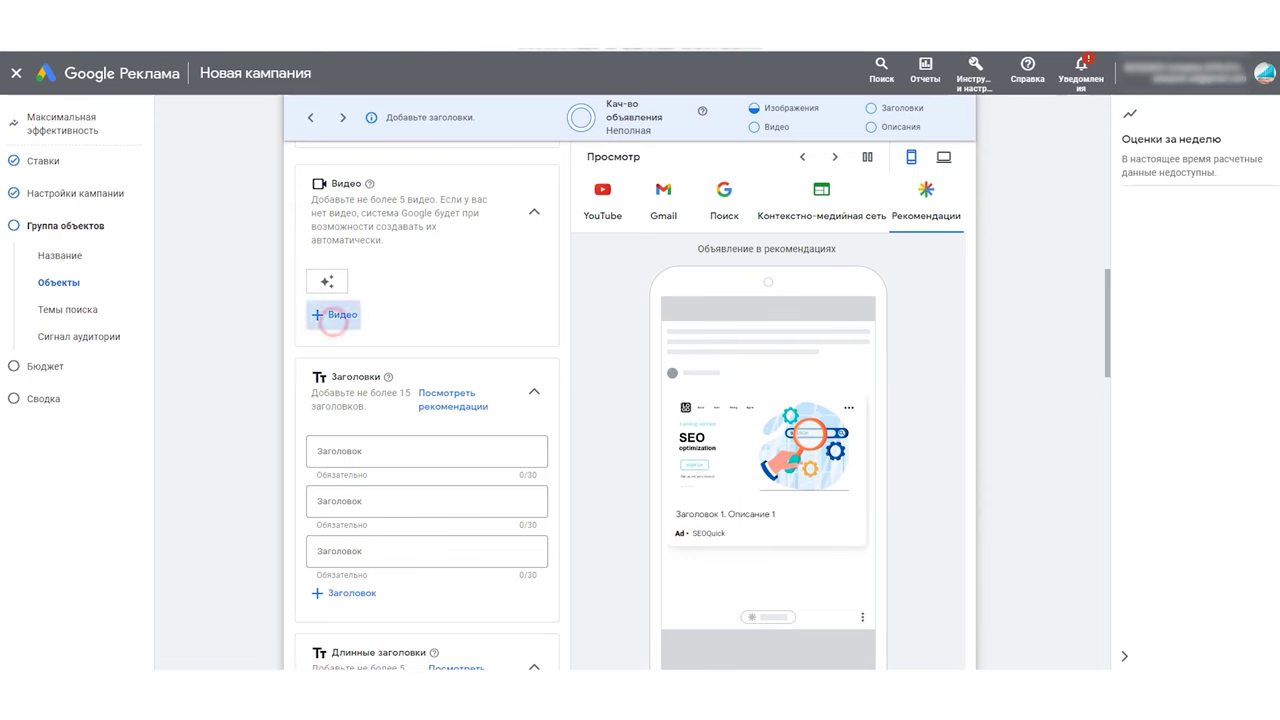
{"action": "left_click", "coordinate": [333, 315]}
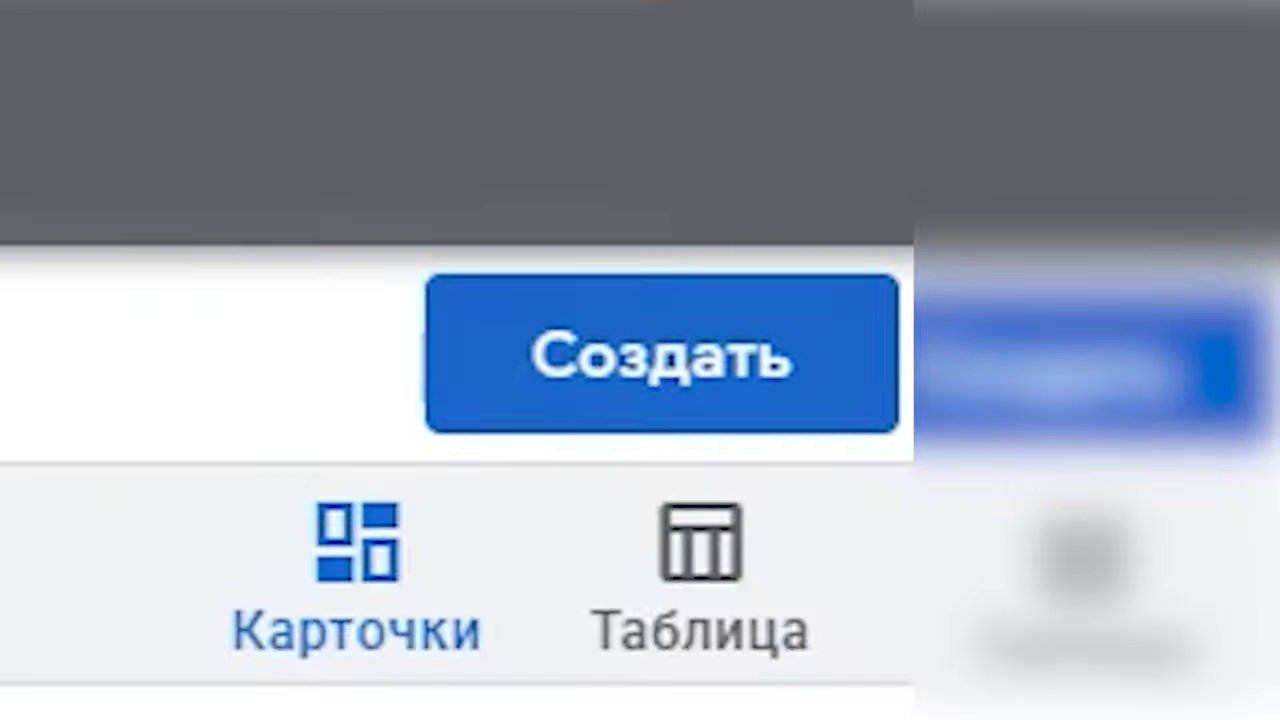
{"action": "left_click", "coordinate": [1244, 111]}
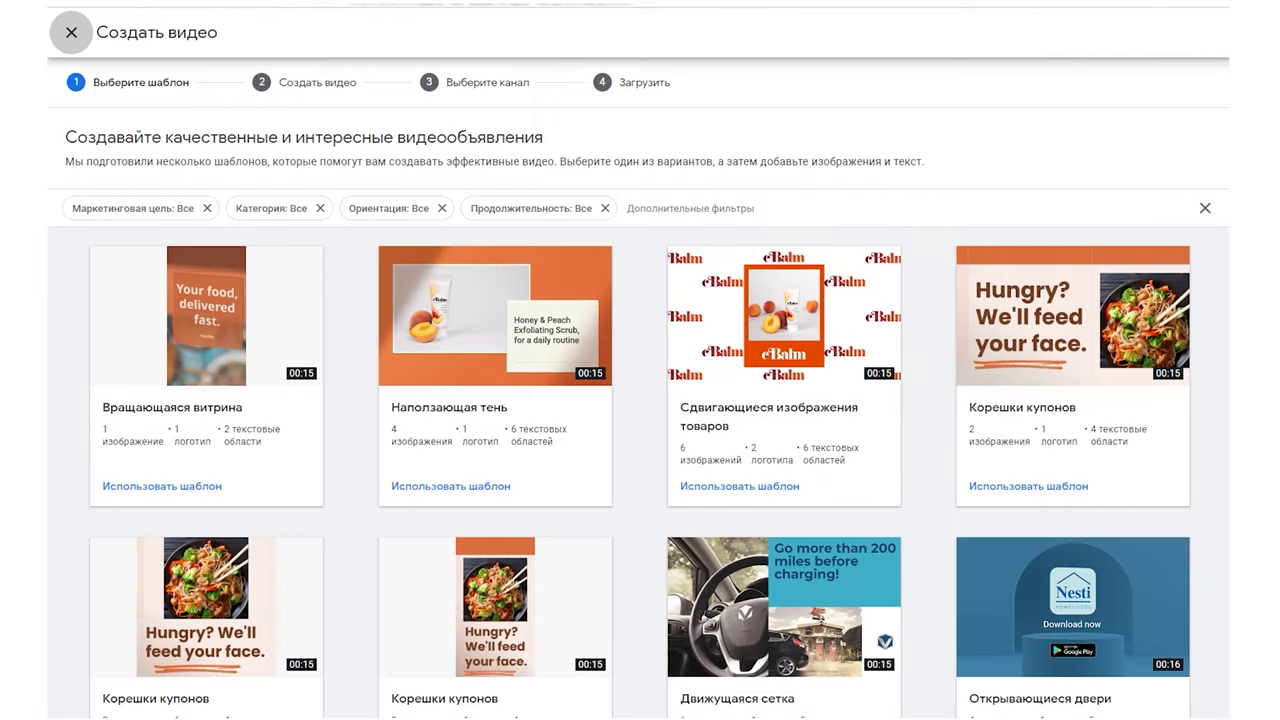
- Look through the video templates and filter them by the marketing goal "Узнаваемость бренда" and the category "Услуга"
{"action": "scroll", "coordinate": [640, 430], "scroll_direction": "down", "scroll_amount": 10}
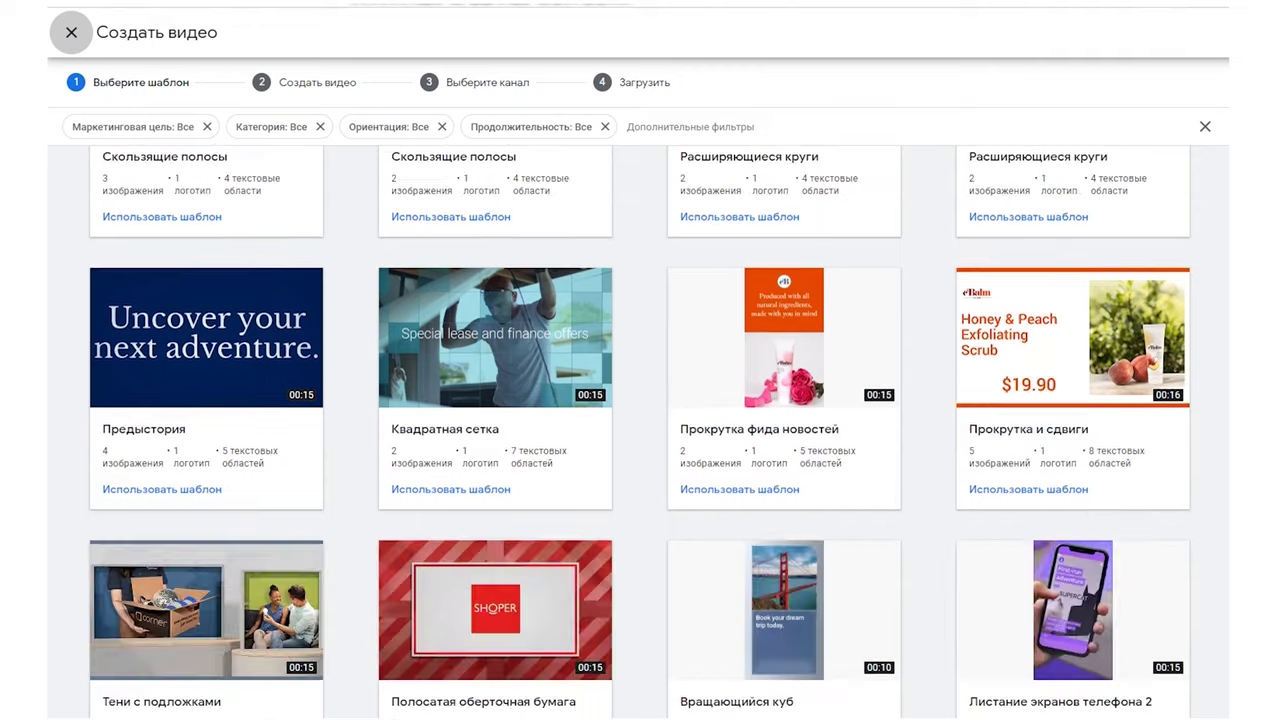
{"action": "scroll", "coordinate": [640, 430], "scroll_direction": "up", "scroll_amount": 1}
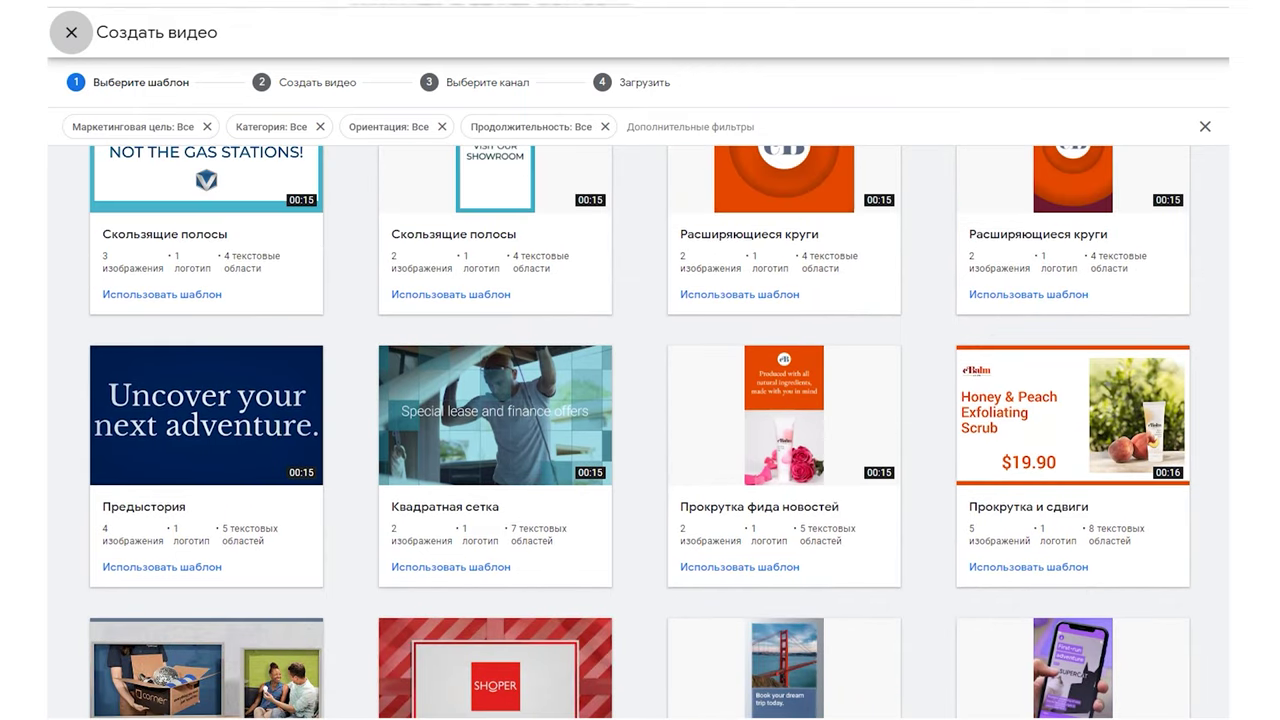
{"action": "scroll", "coordinate": [640, 430], "scroll_direction": "up", "scroll_amount": 2}
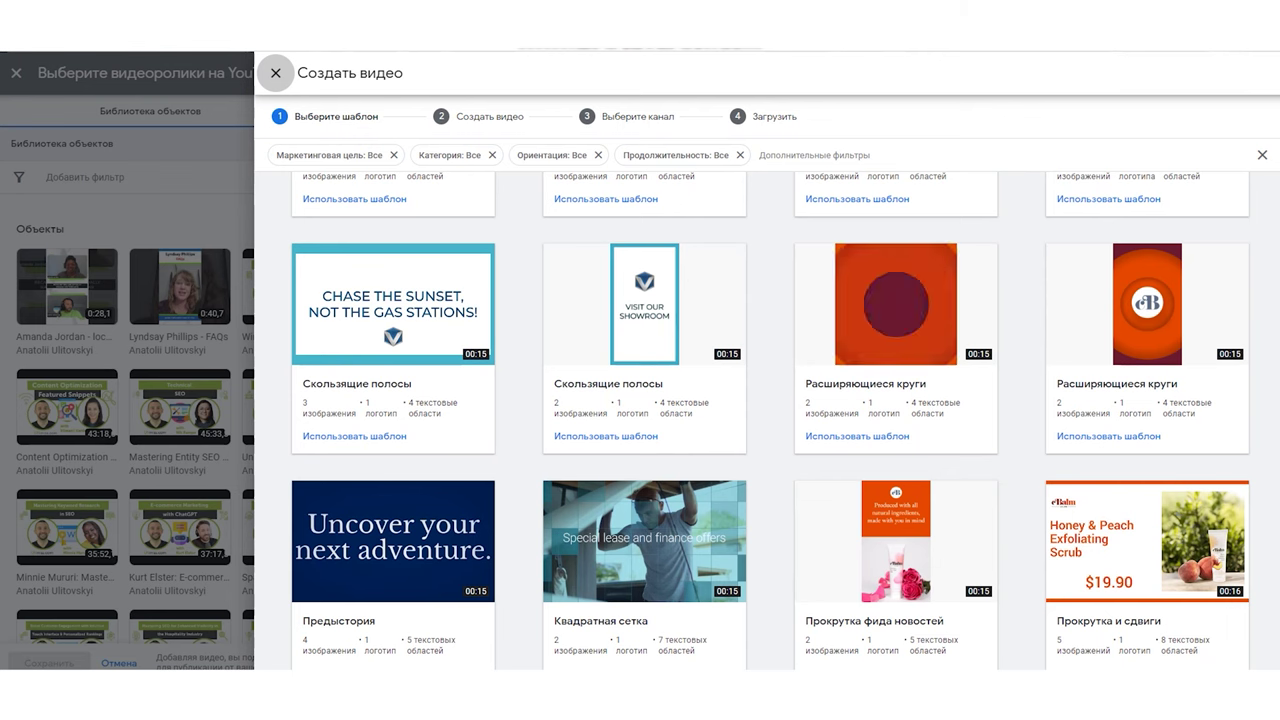
{"action": "scroll", "coordinate": [770, 420], "scroll_direction": "up", "scroll_amount": 5}
{"action": "scroll", "coordinate": [770, 420], "scroll_direction": "up", "scroll_amount": 3}
{"action": "left_click", "coordinate": [330, 226]}
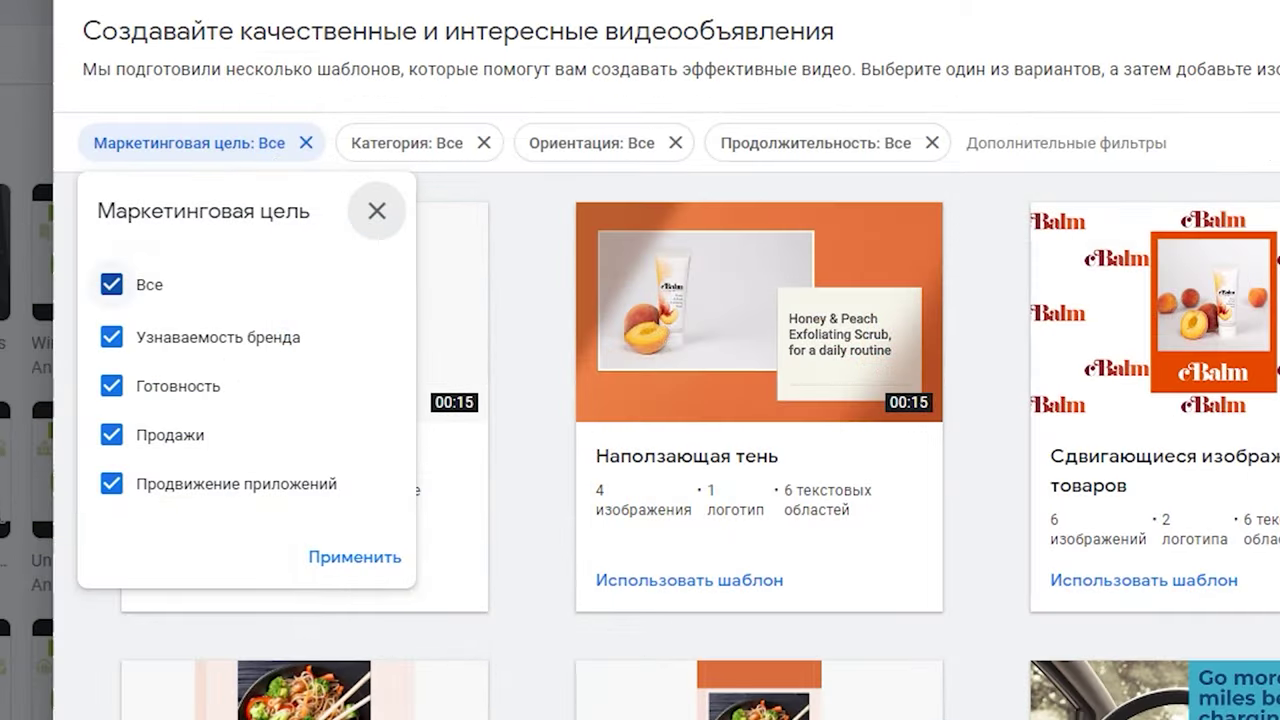
{"action": "left_click", "coordinate": [286, 304]}
{"action": "left_click", "coordinate": [200, 338]}
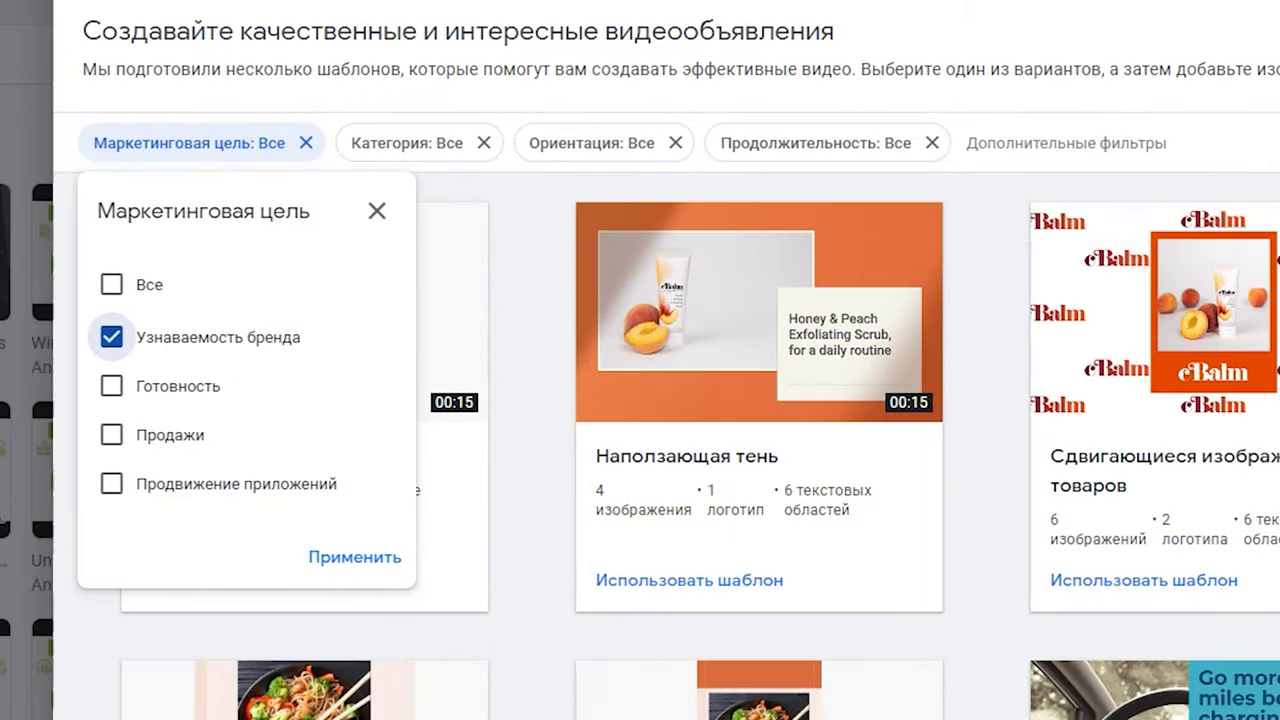
{"action": "left_click", "coordinate": [355, 557]}
{"action": "left_click", "coordinate": [550, 126]}
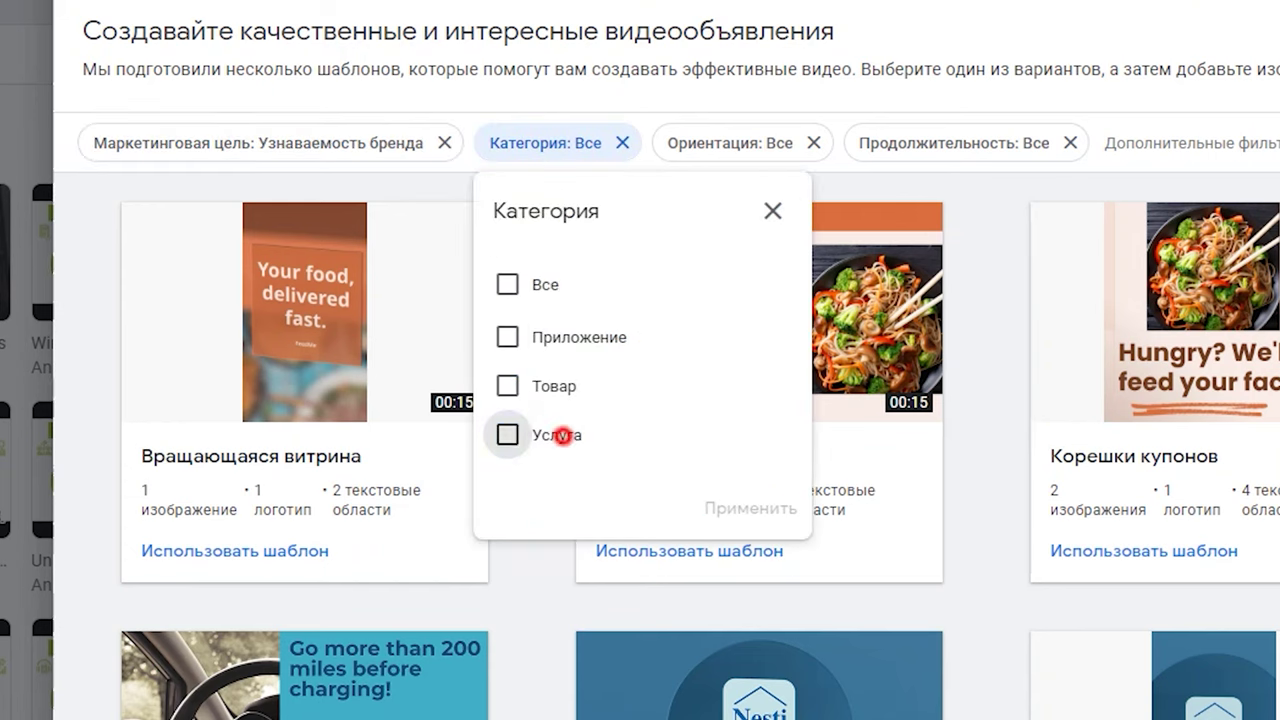
{"action": "left_click", "coordinate": [744, 509]}
{"action": "left_click", "coordinate": [770, 148]}
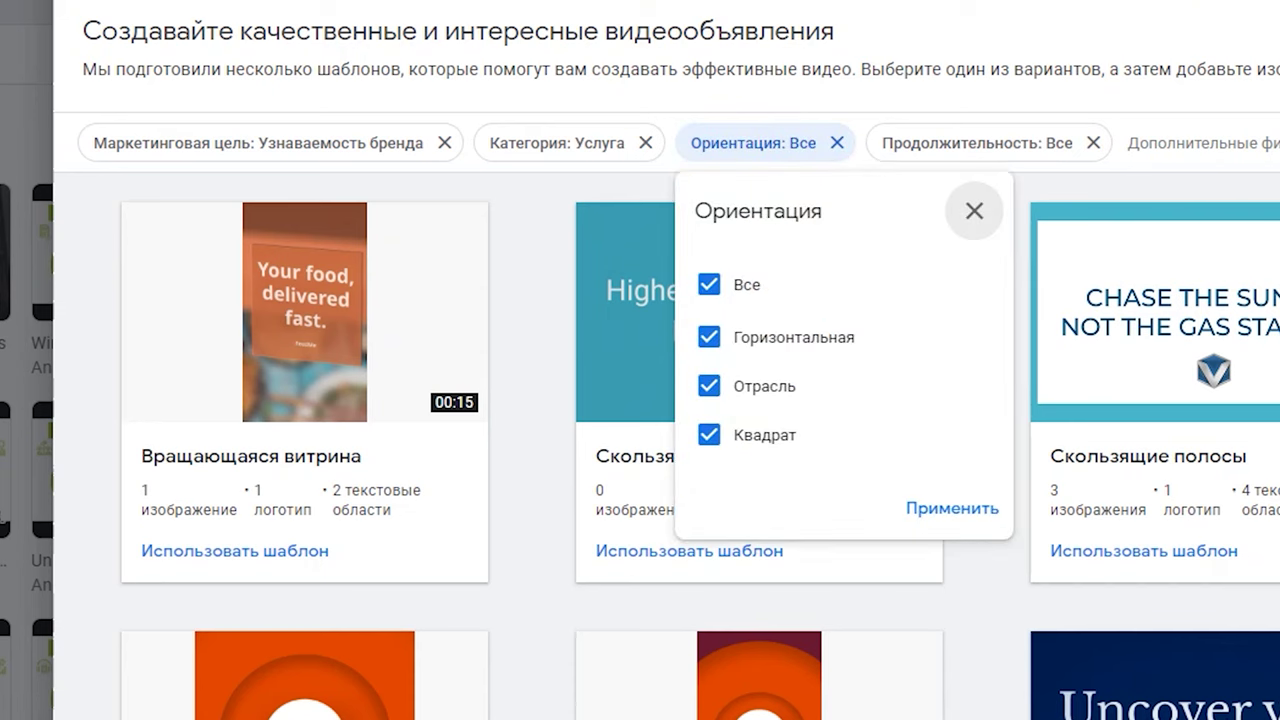
{"action": "left_click", "coordinate": [1012, 142]}
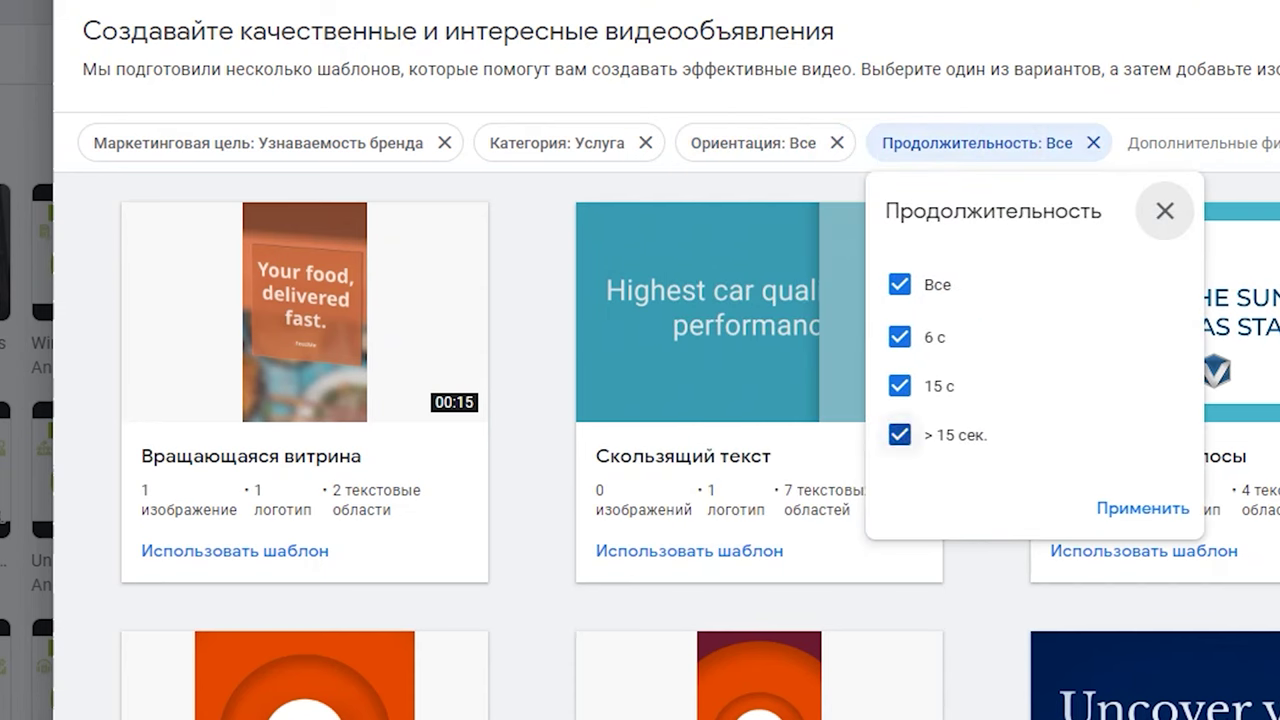
{"action": "left_click", "coordinate": [899, 337]}
{"action": "left_click", "coordinate": [899, 434]}
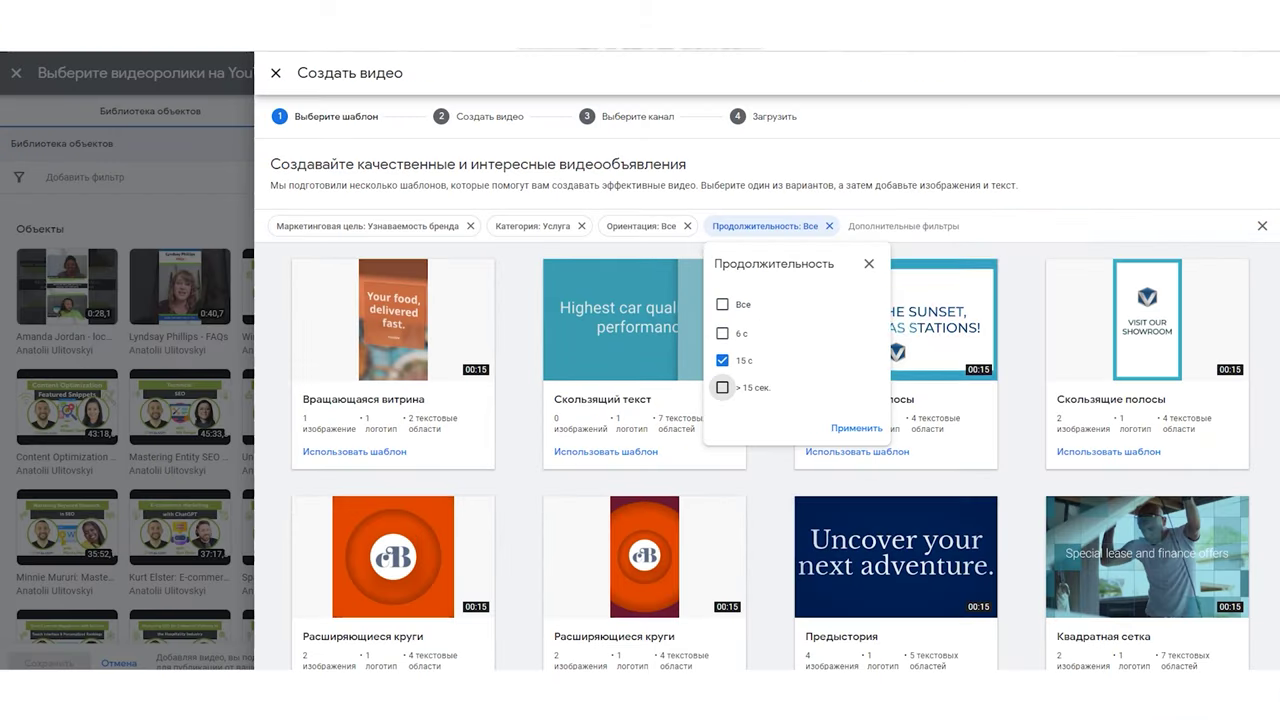
{"action": "left_click", "coordinate": [1066, 245]}
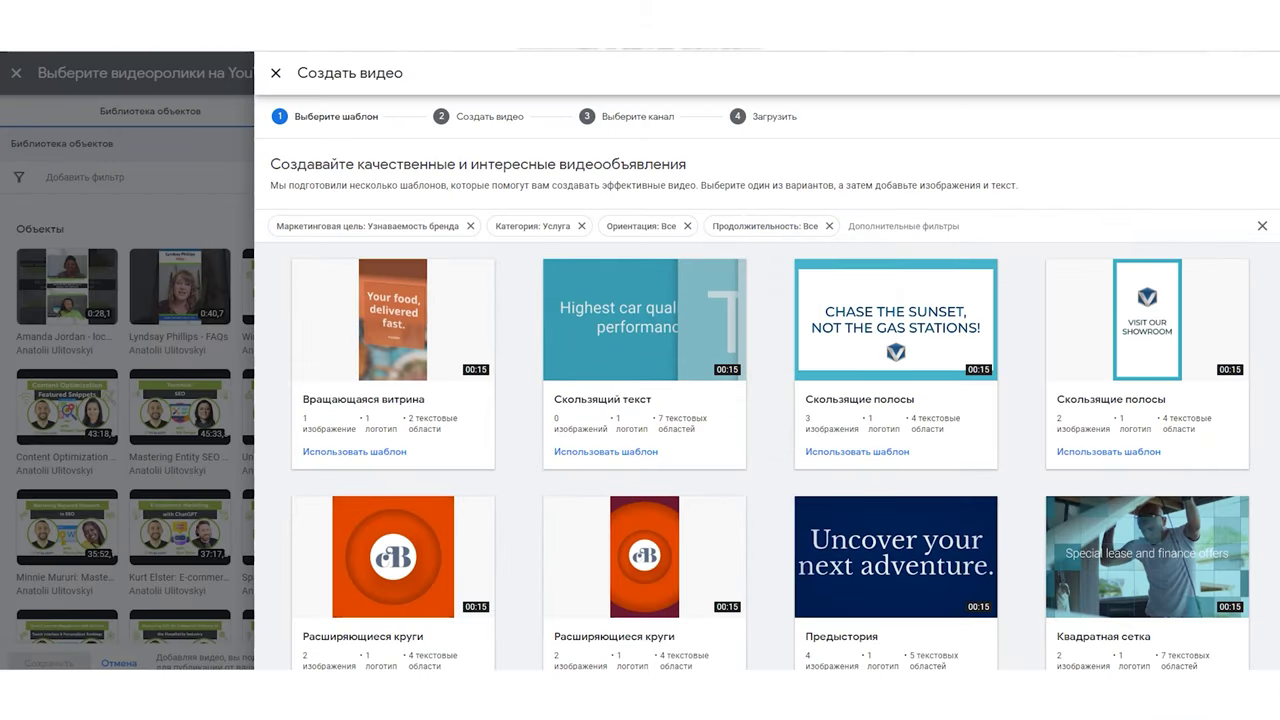
- Use the "Вращающаяся витрина" template and add the first library SEOQUICK banner, cropped to 1:1, as the scene 1 image
{"action": "scroll", "coordinate": [767, 413], "scroll_direction": "down", "scroll_amount": 1}
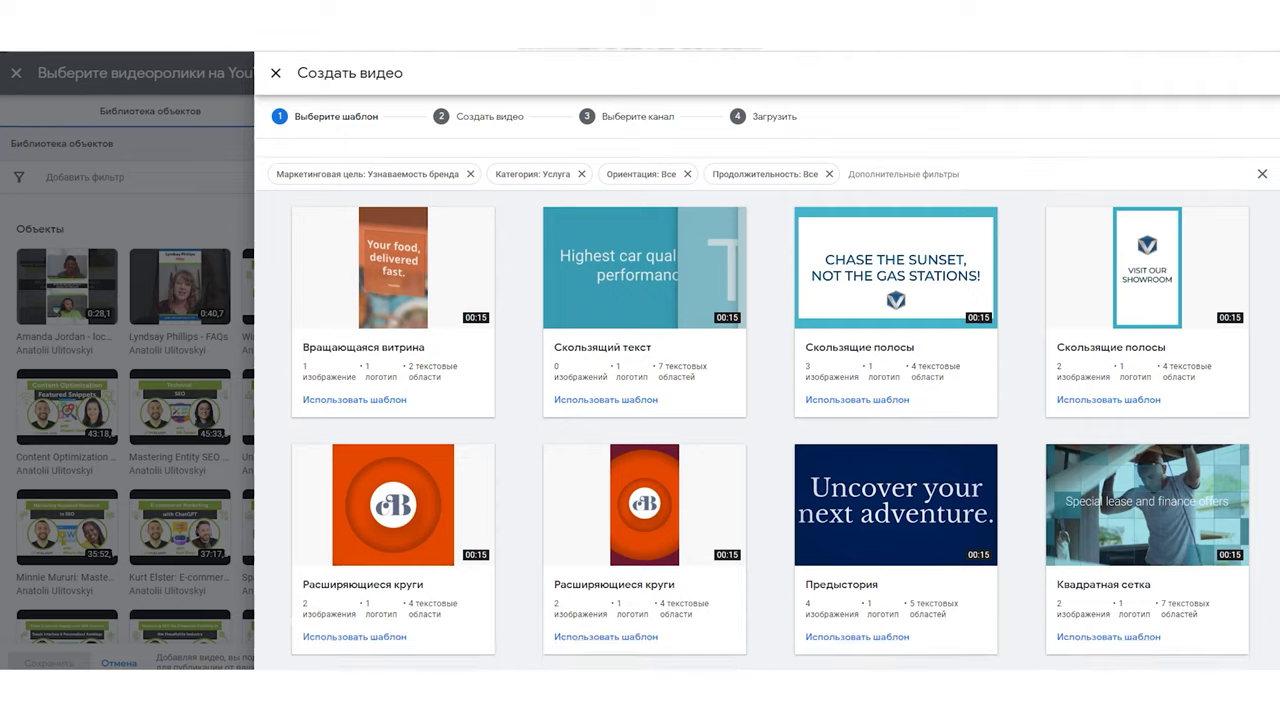
{"action": "left_click", "coordinate": [606, 383]}
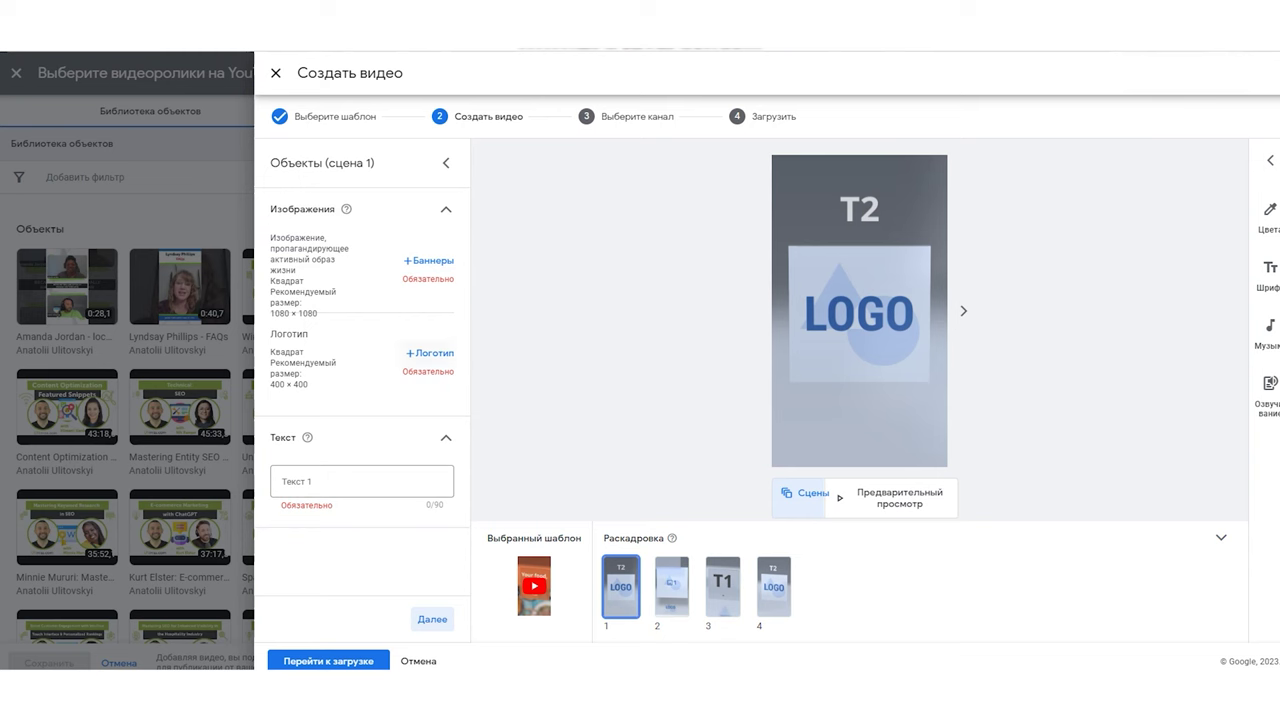
{"action": "left_click", "coordinate": [429, 260]}
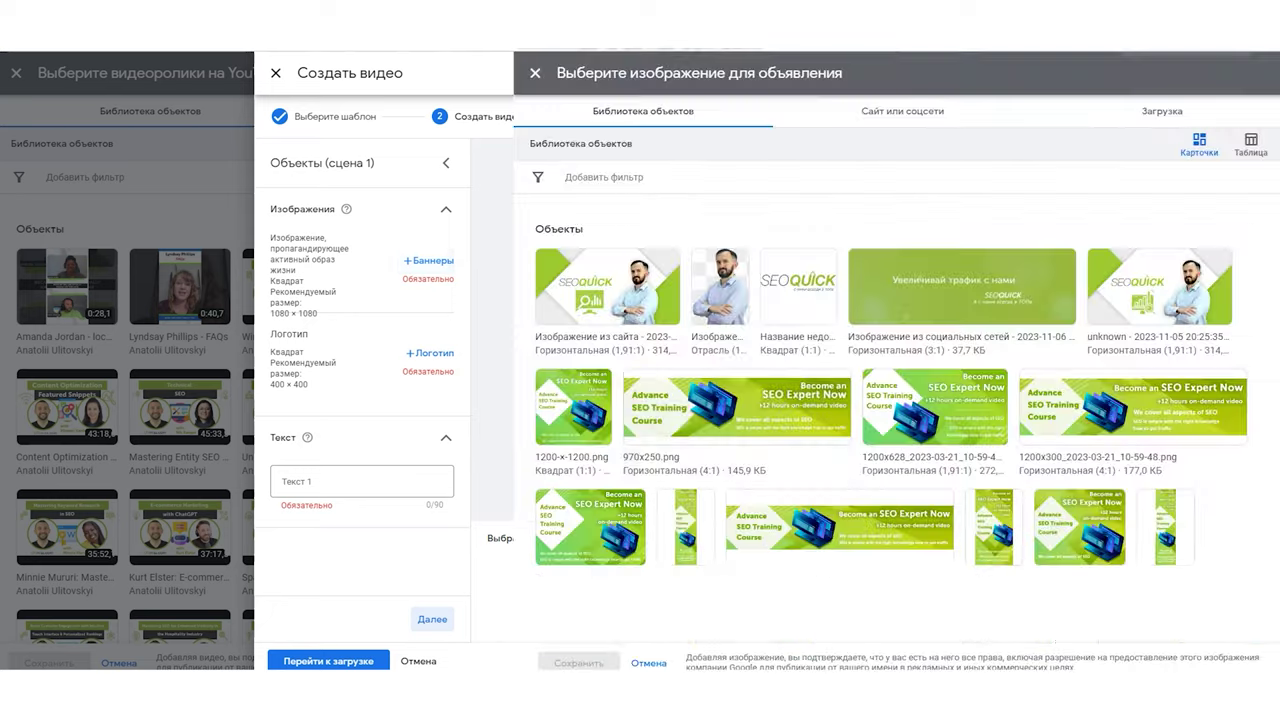
{"action": "left_click", "coordinate": [791, 217]}
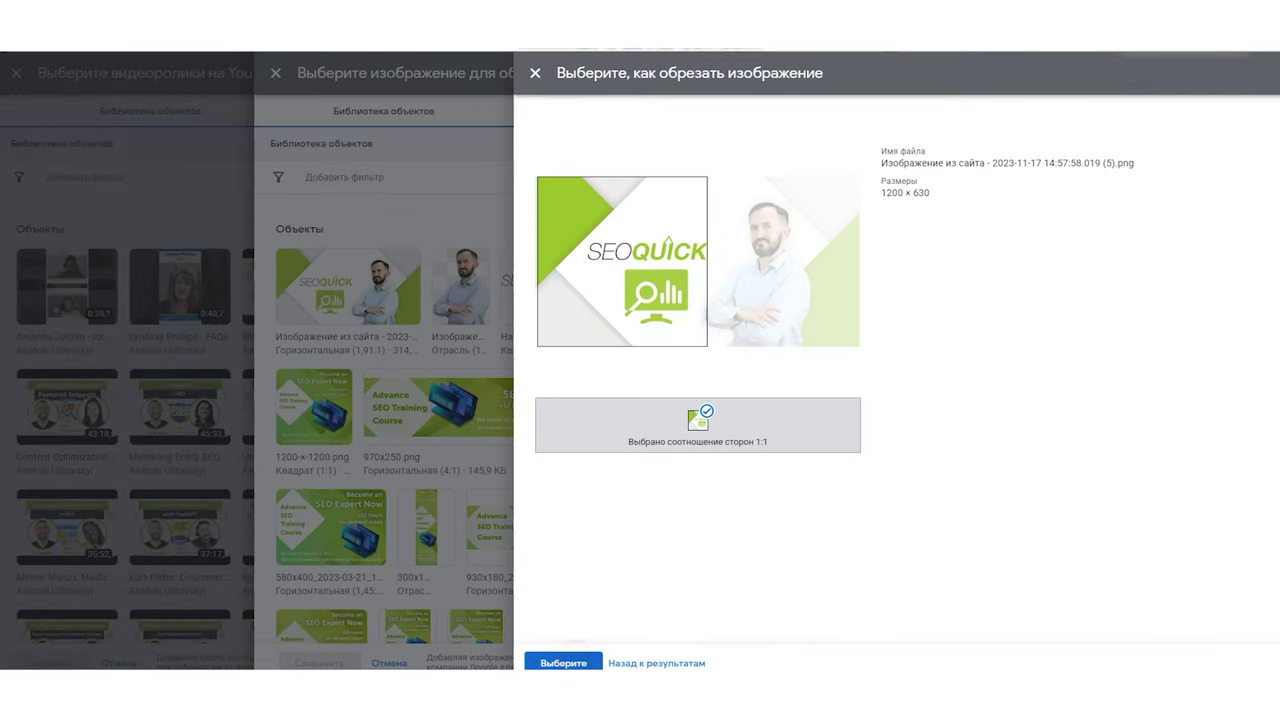
{"action": "left_click", "coordinate": [535, 73]}
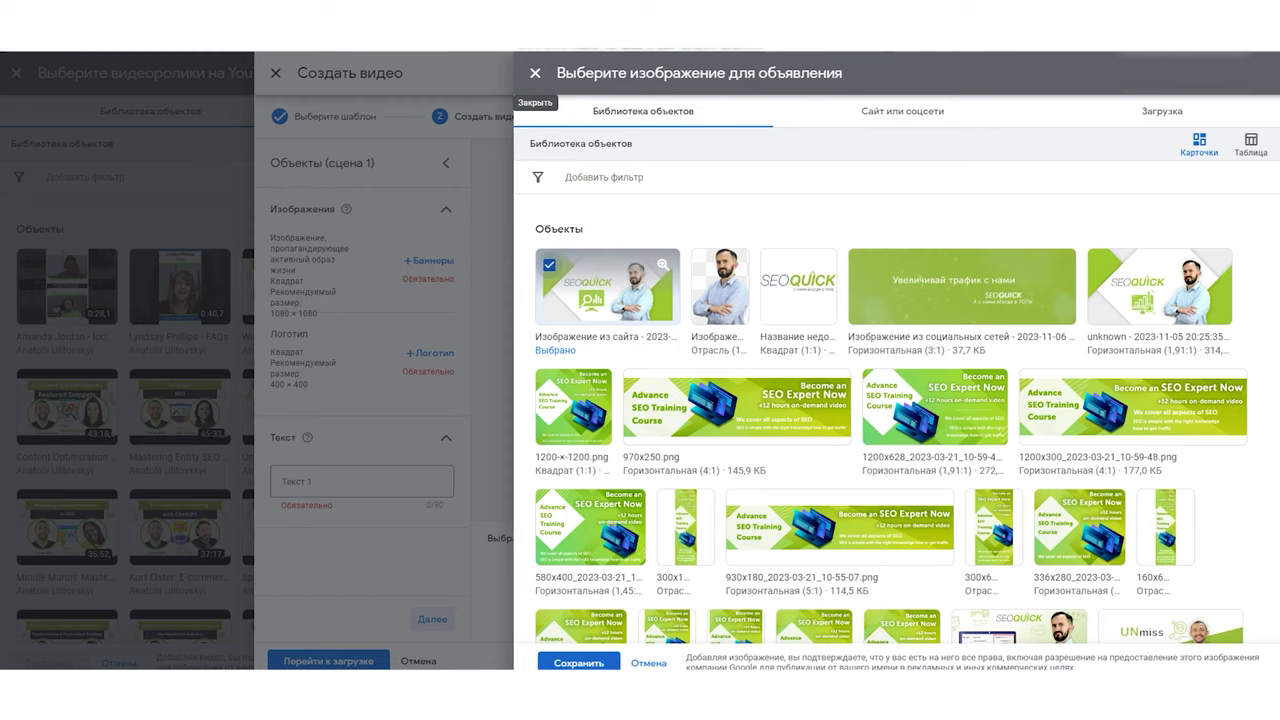
{"action": "left_click", "coordinate": [535, 73]}
- Set the square SEOQUICK image from the asset library as the video's logo
{"action": "left_click", "coordinate": [429, 353]}
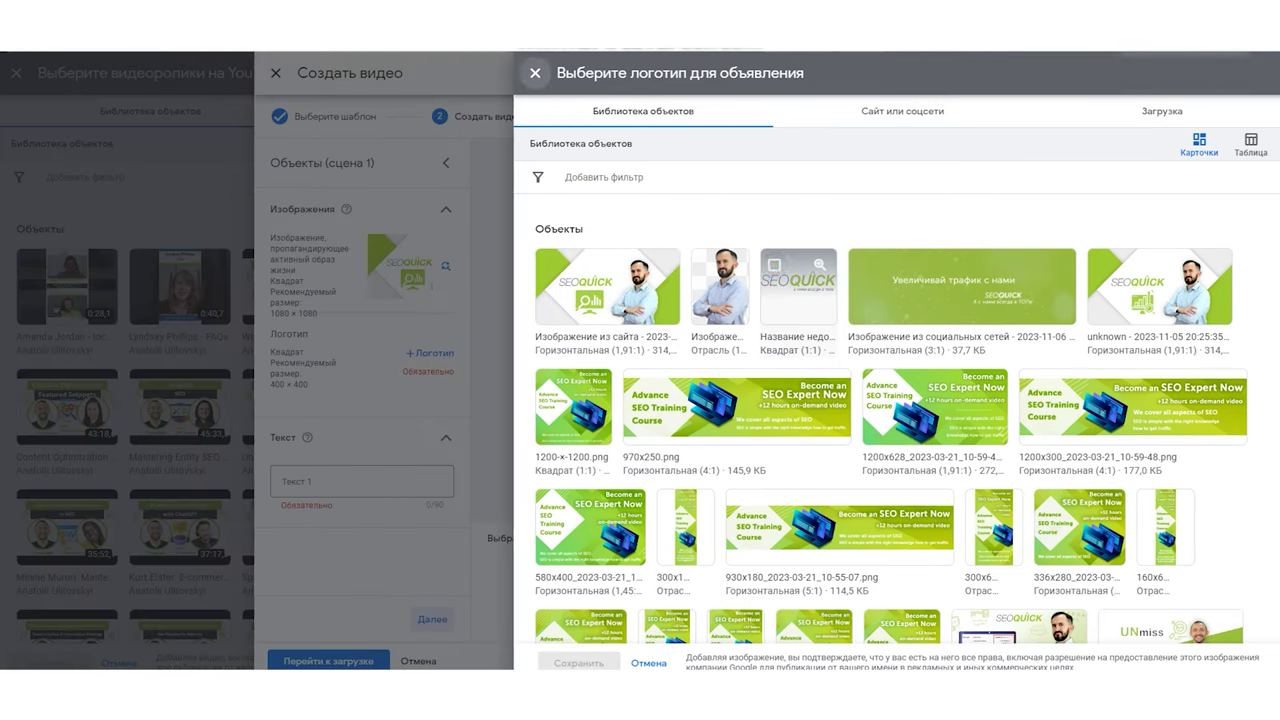
{"action": "left_click", "coordinate": [797, 287]}
{"action": "left_click", "coordinate": [578, 662]}
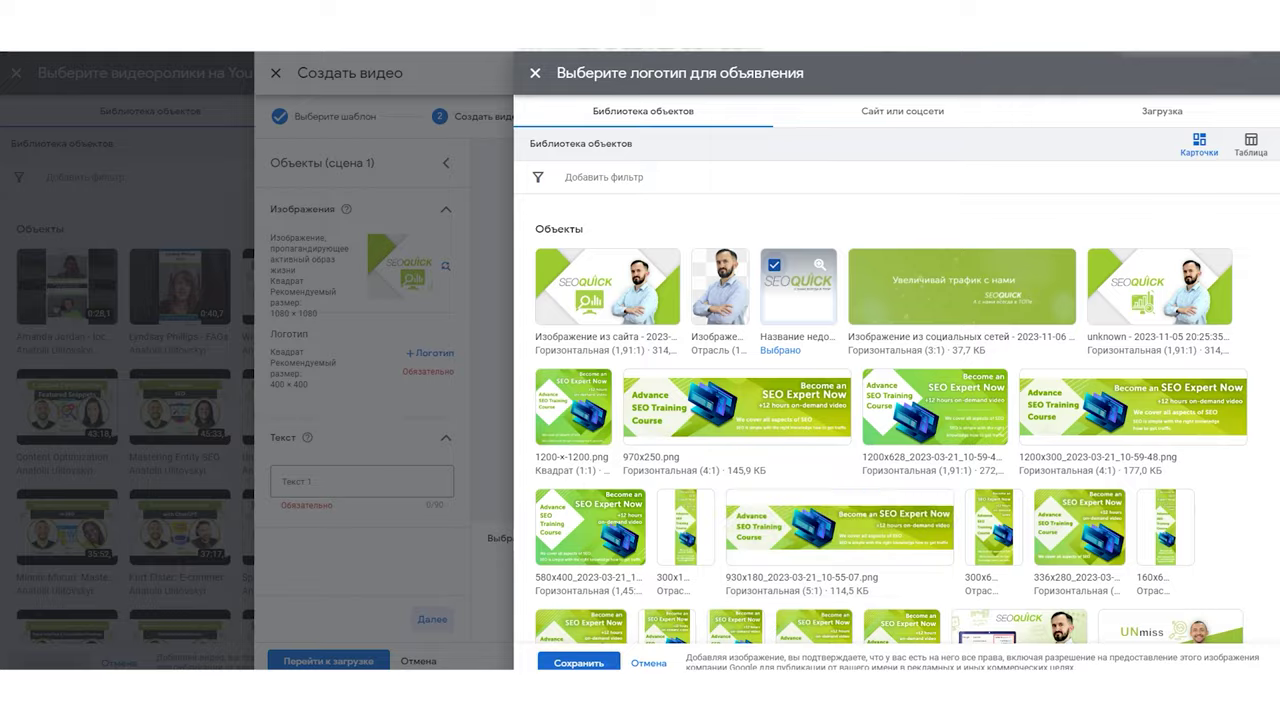
- Fill in the Text 1 field of the video's scene 1 with a line beginning "Увеличивайте"
{"action": "left_click", "coordinate": [397, 481]}
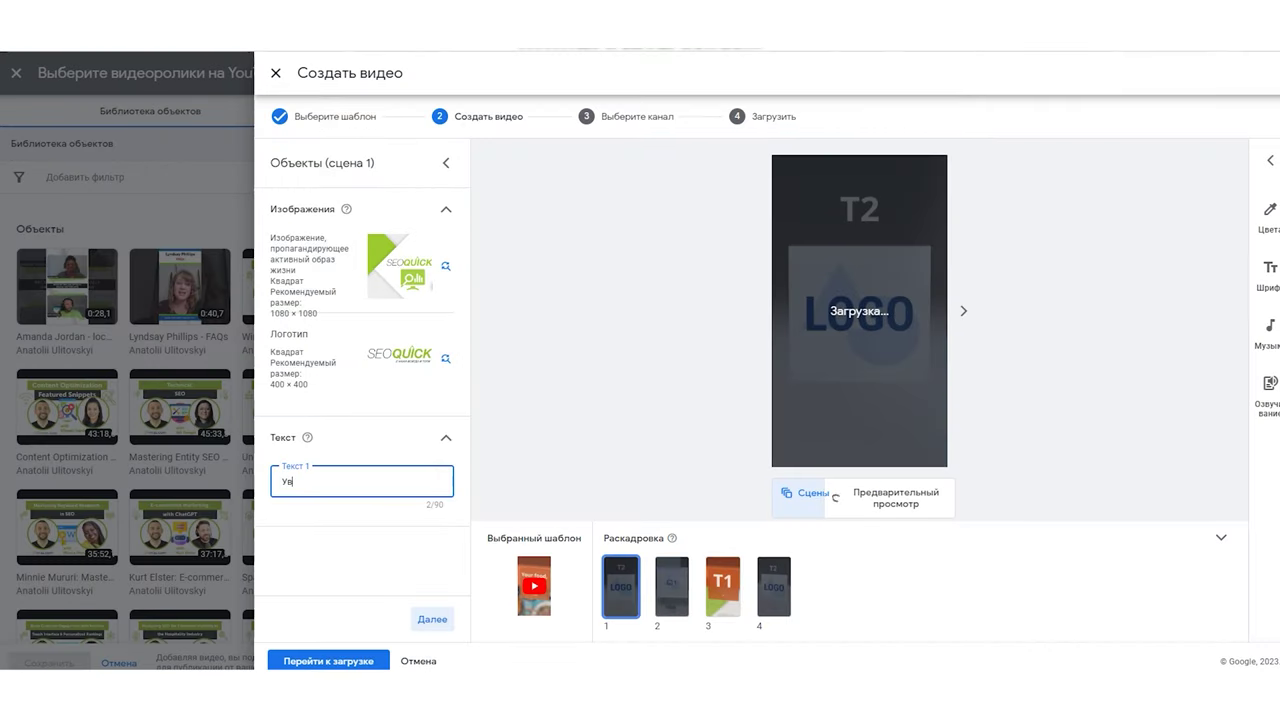
{"action": "type", "text": "Увеличивайт"}
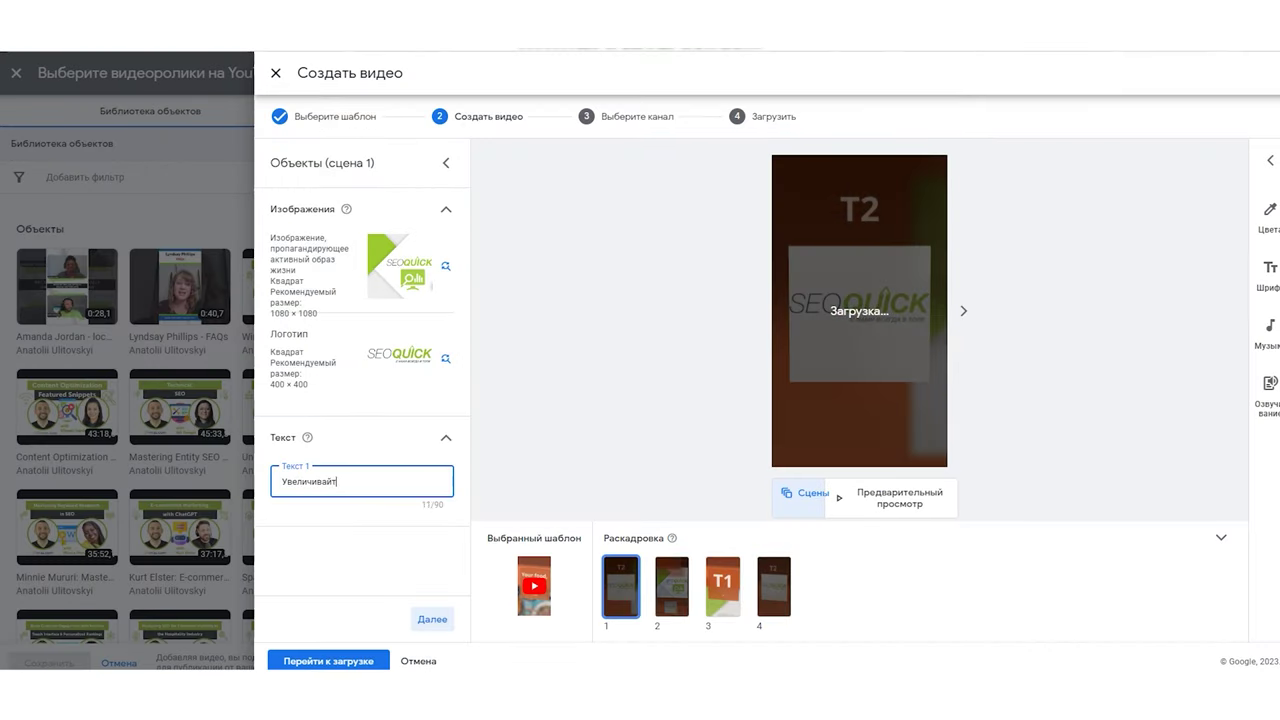
{"action": "type", "text": "е т"}
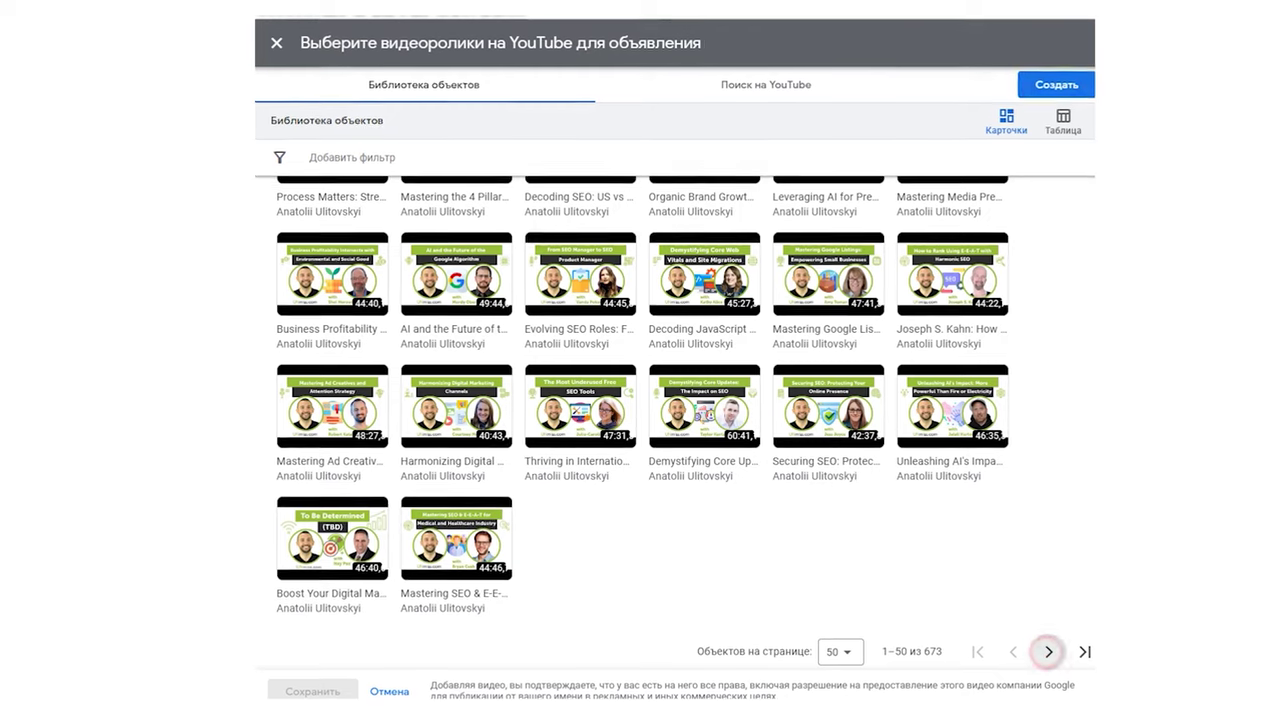
- Browse through successive pages of the YouTube video library for a video to use in the ad
{"action": "left_click", "coordinate": [1046, 649]}
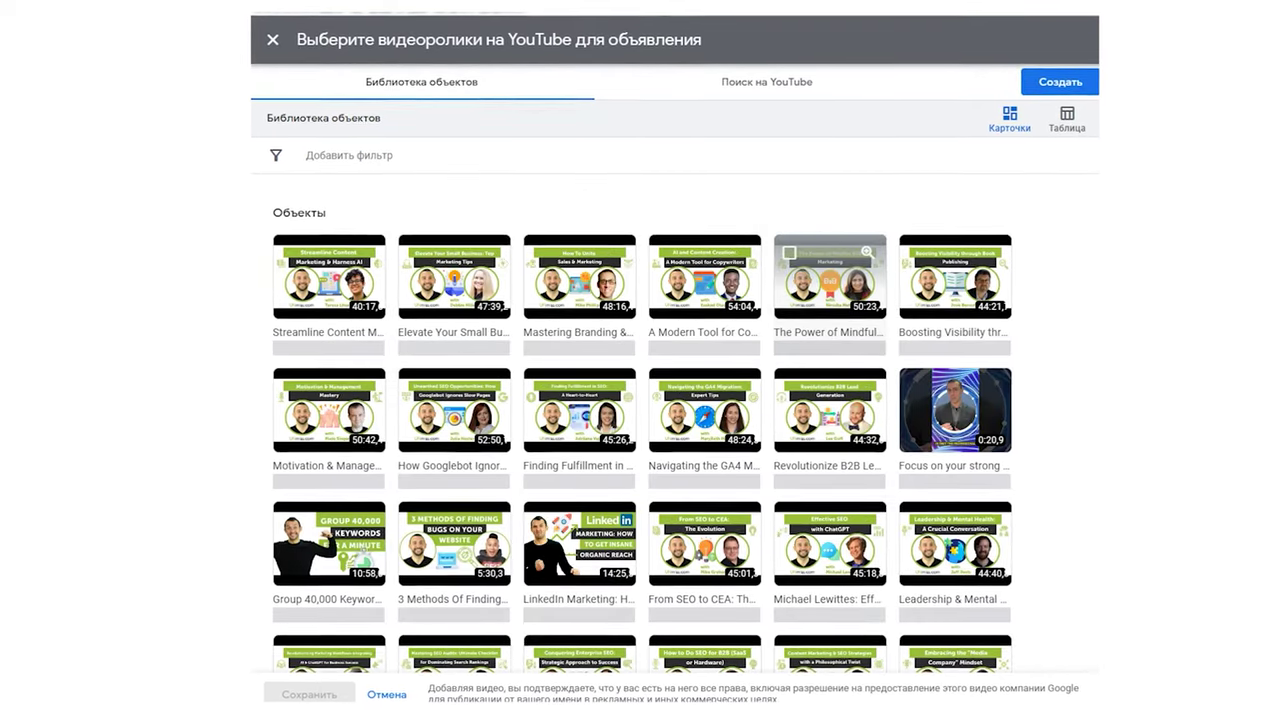
{"action": "scroll", "coordinate": [831, 400], "scroll_direction": "down", "scroll_amount": 10}
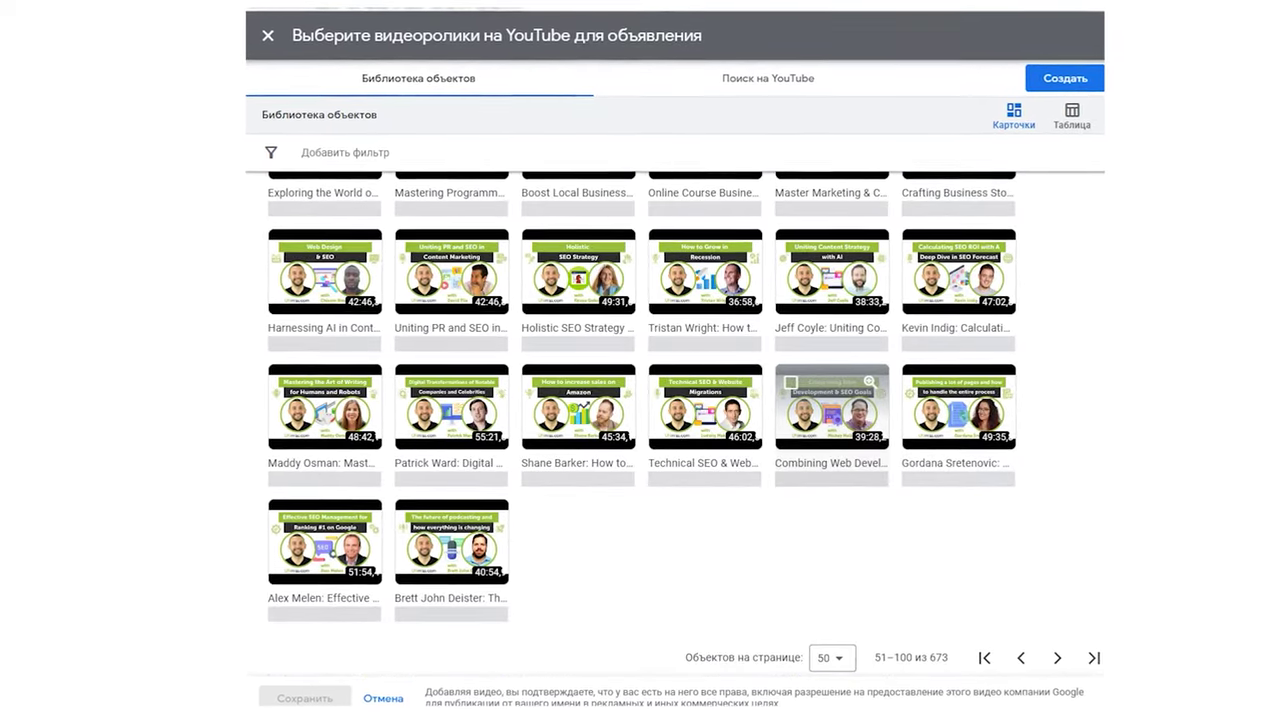
{"action": "left_click", "coordinate": [1057, 657]}
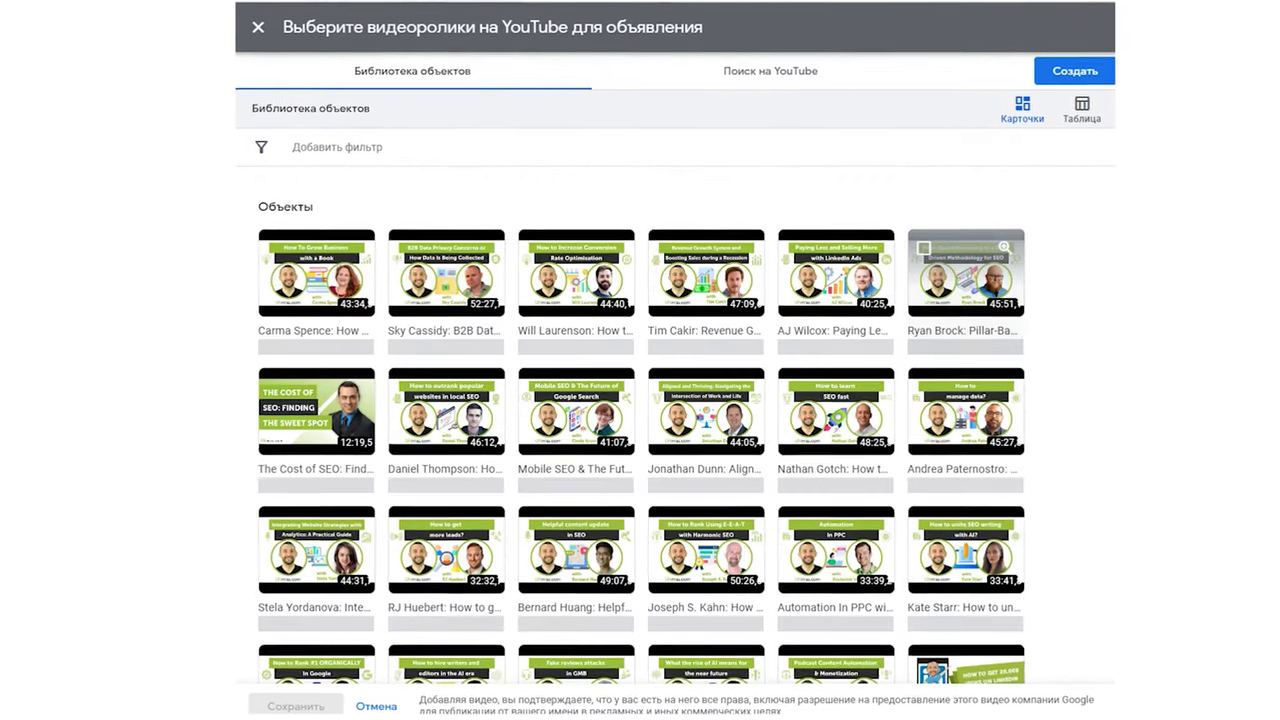
{"action": "scroll", "coordinate": [676, 420], "scroll_direction": "down", "scroll_amount": 10}
{"action": "left_click", "coordinate": [1068, 666]}
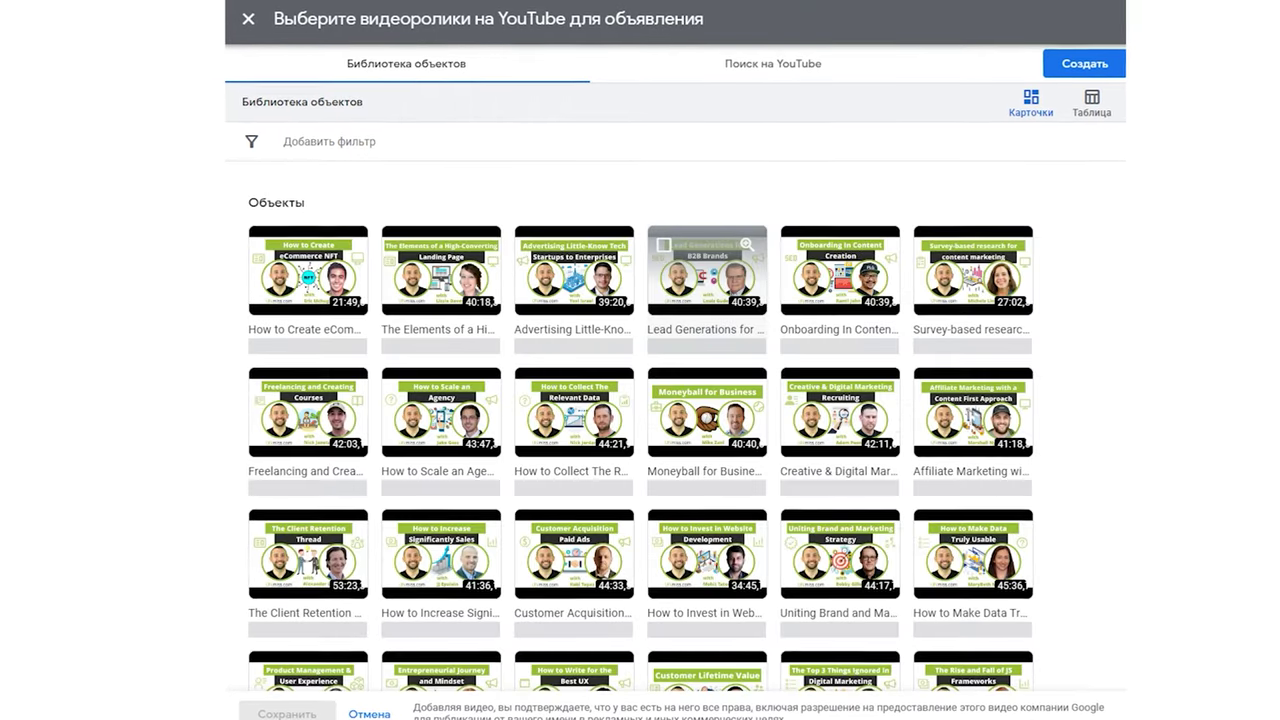
{"action": "scroll", "coordinate": [676, 420], "scroll_direction": "down", "scroll_amount": 10}
{"action": "left_click", "coordinate": [1077, 672]}
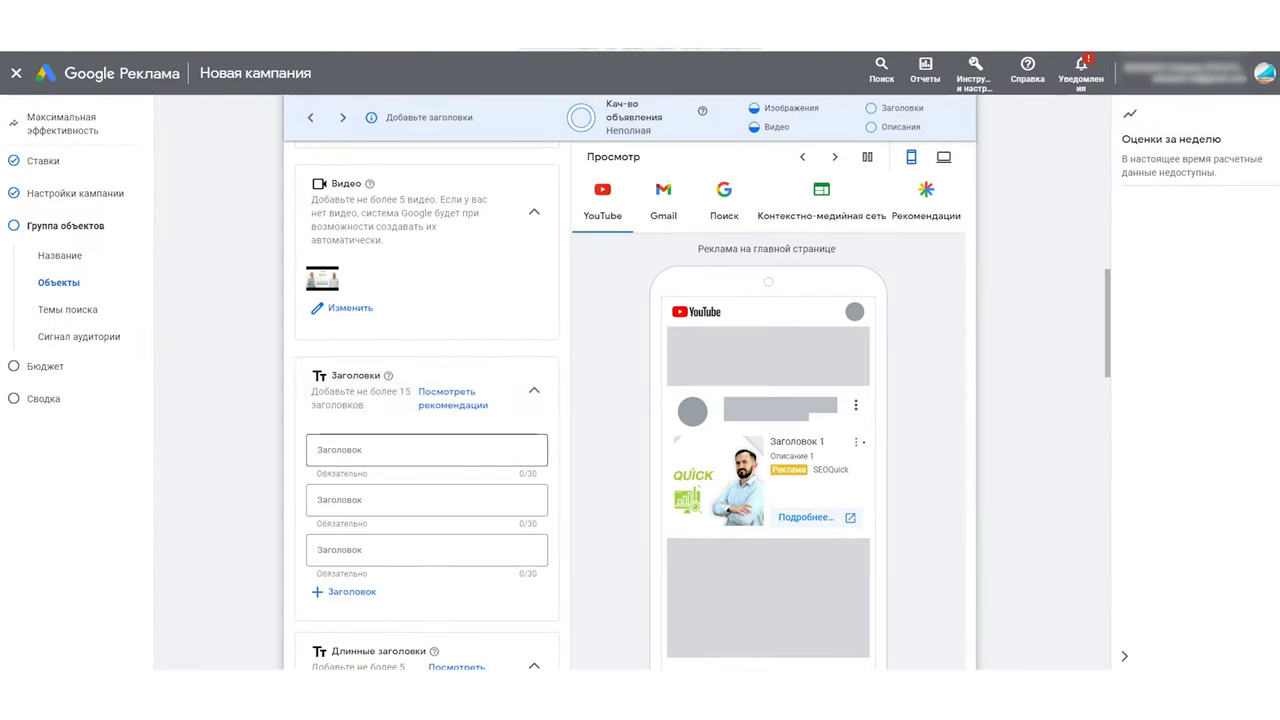
- Review the asset group's headlines and long headlines and open the recommended suggestions for each
{"action": "scroll", "coordinate": [427, 400], "scroll_direction": "down", "scroll_amount": 1}
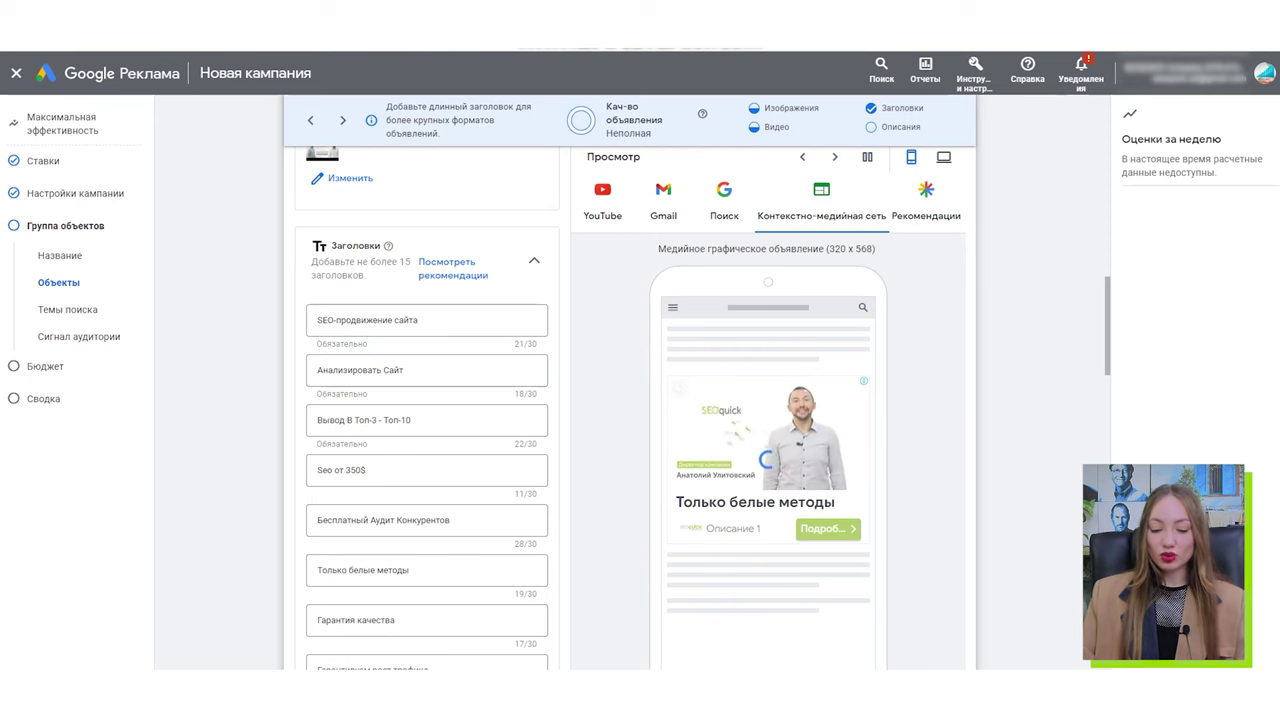
{"action": "scroll", "coordinate": [427, 520], "scroll_direction": "down", "scroll_amount": 2}
{"action": "scroll", "coordinate": [427, 520], "scroll_direction": "up", "scroll_amount": 2}
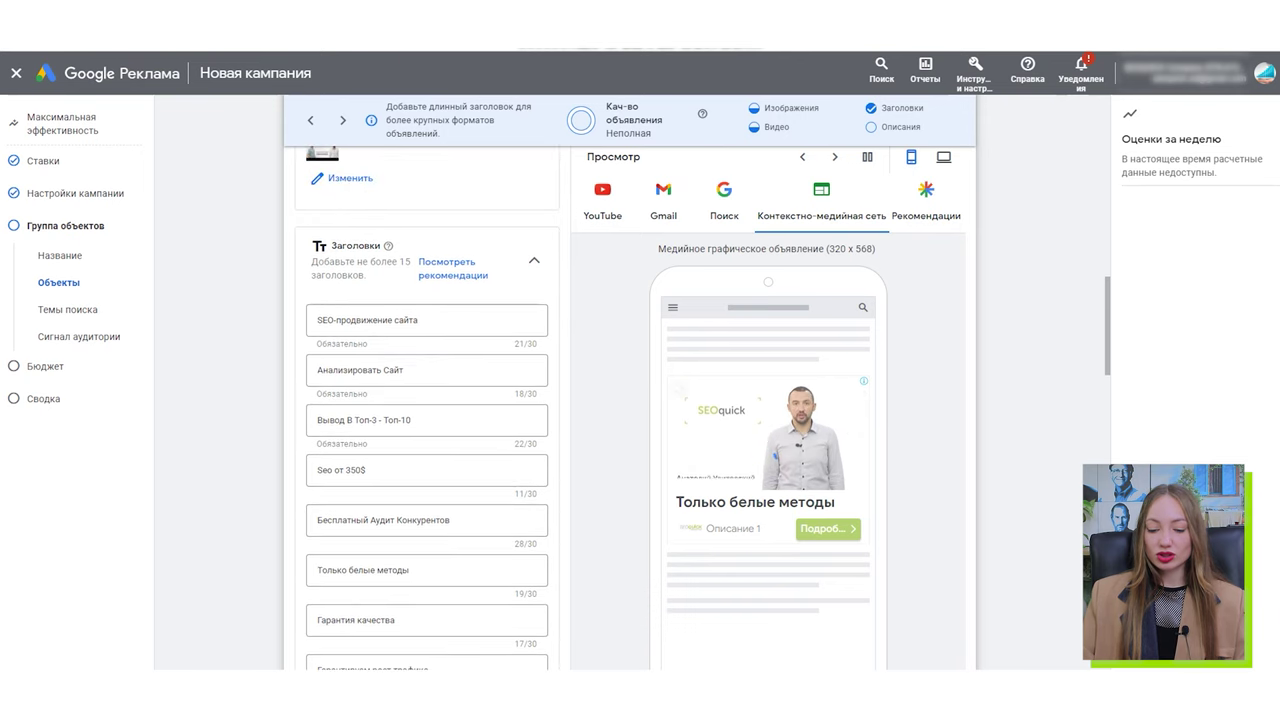
{"action": "left_click", "coordinate": [450, 268]}
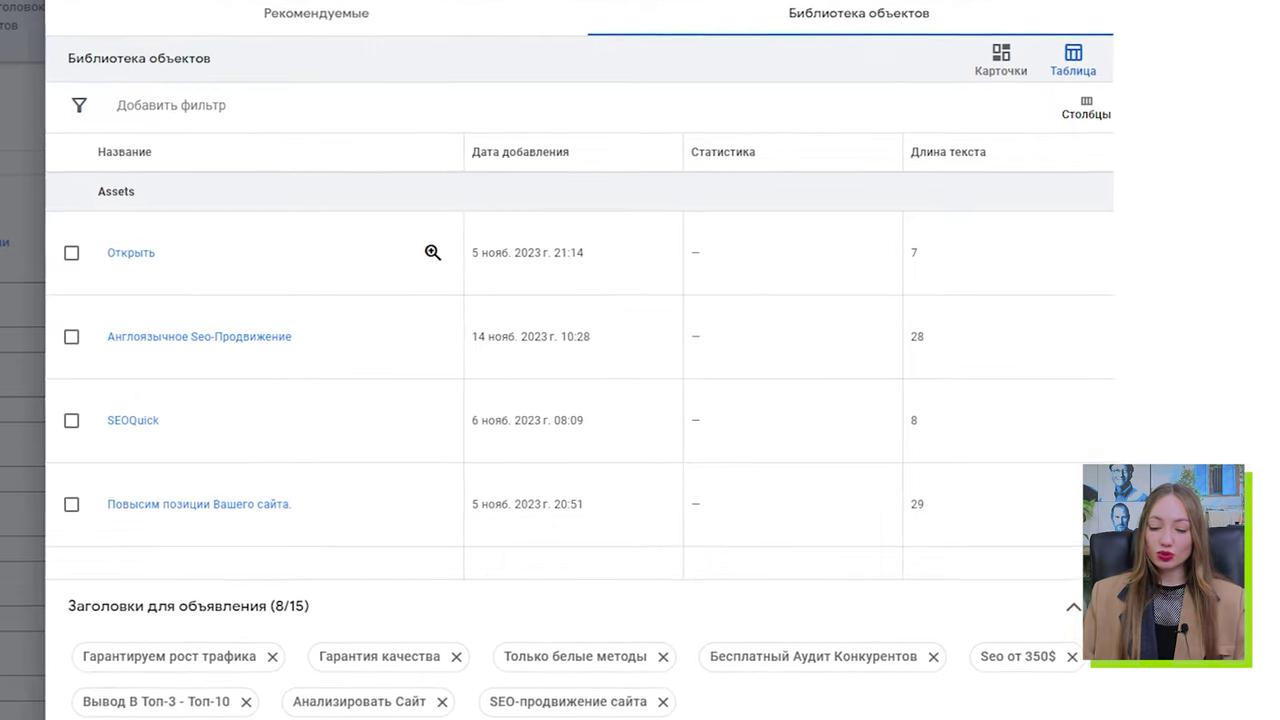
{"action": "left_click", "coordinate": [302, 12]}
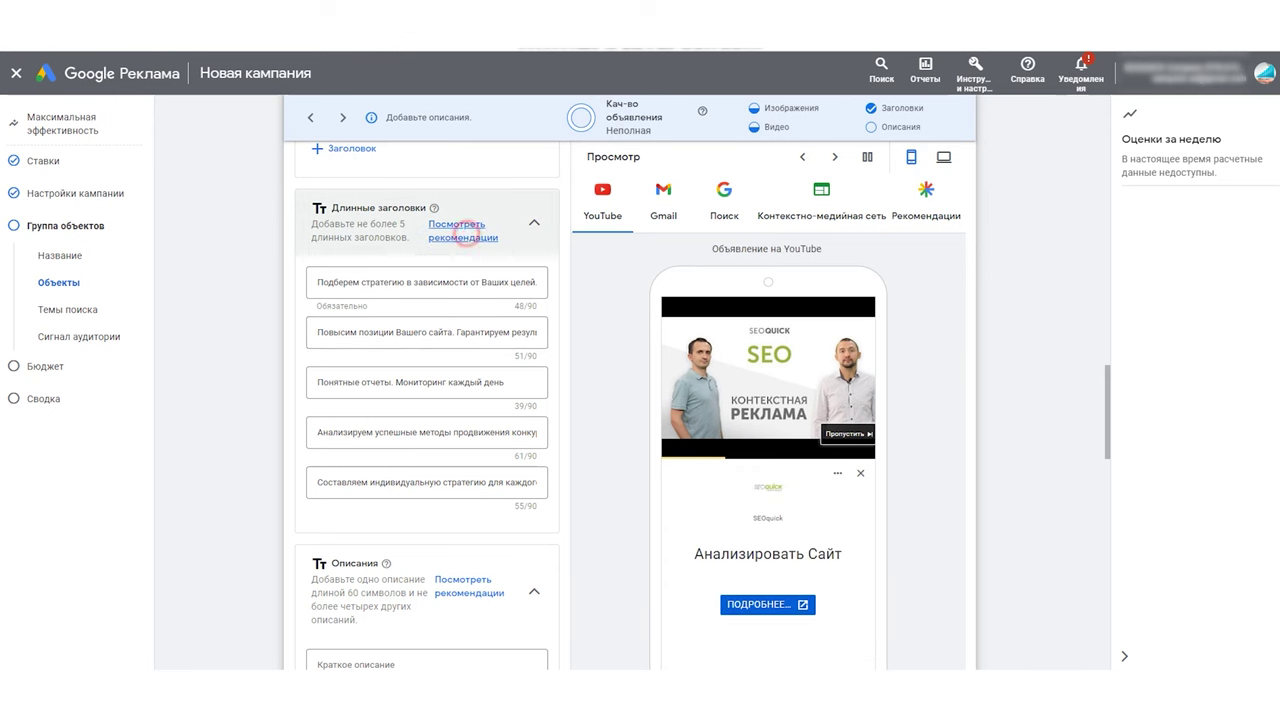
{"action": "left_click", "coordinate": [463, 231]}
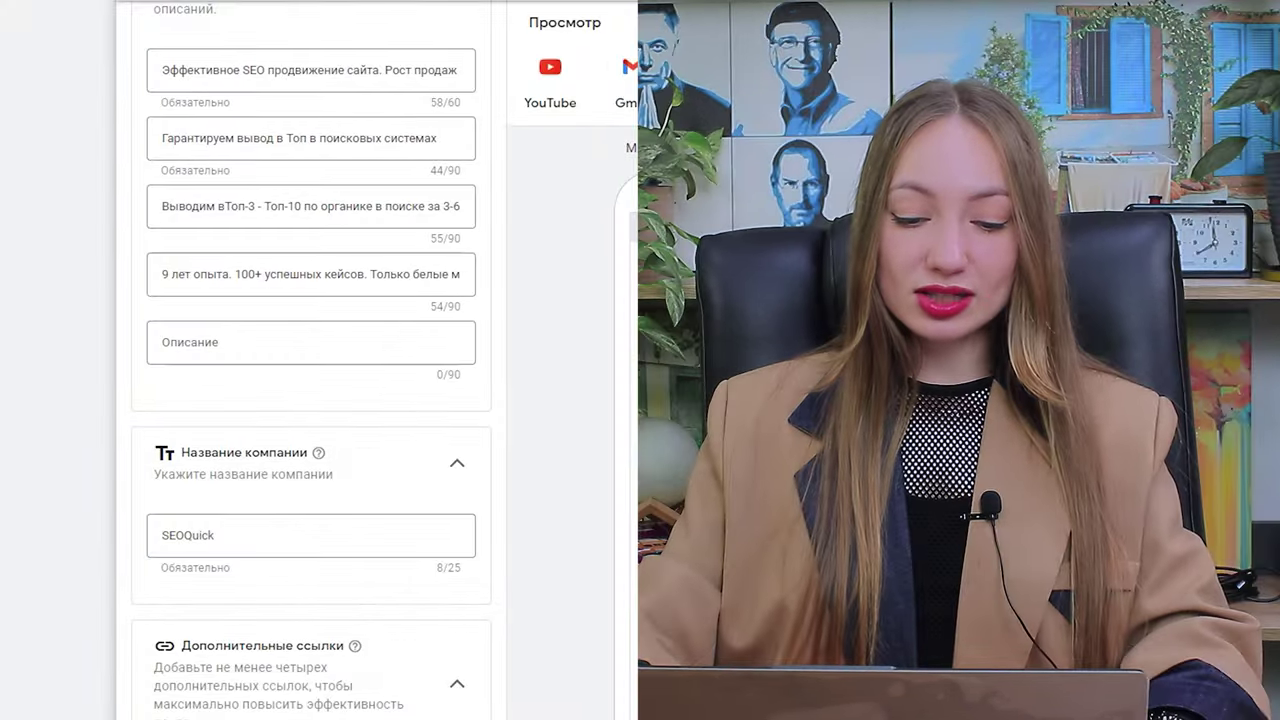
- Select the library sitelink "Анализ конкурентов в SEO" as the fourth sitelink for the campaign
{"action": "scroll", "coordinate": [311, 300], "scroll_direction": "up", "scroll_amount": 2}
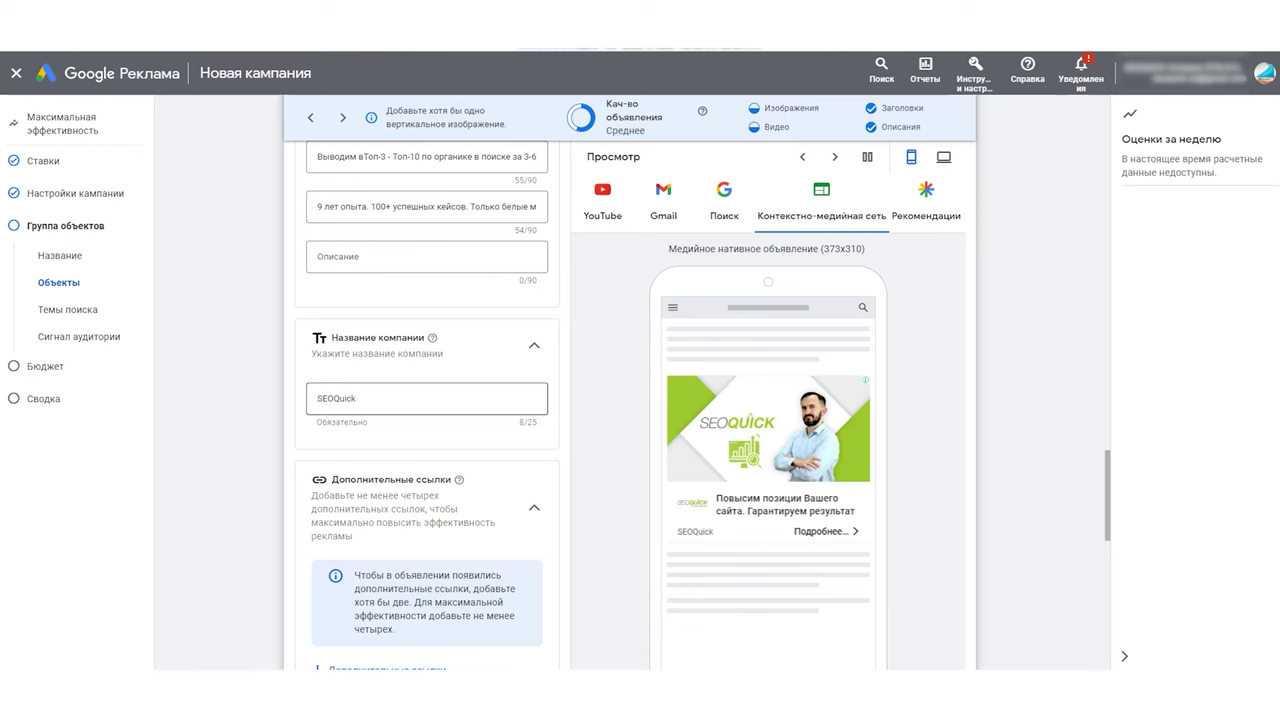
{"action": "scroll", "coordinate": [427, 450], "scroll_direction": "down", "scroll_amount": 2}
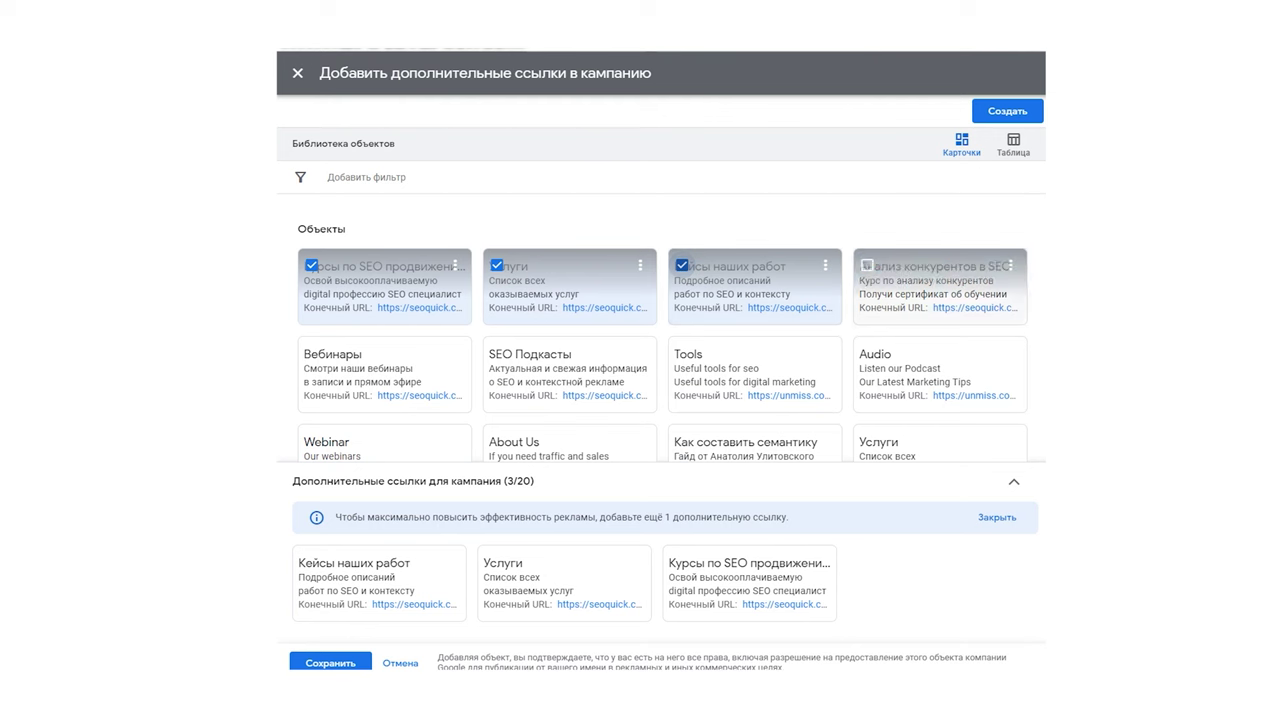
{"action": "left_click", "coordinate": [867, 265]}
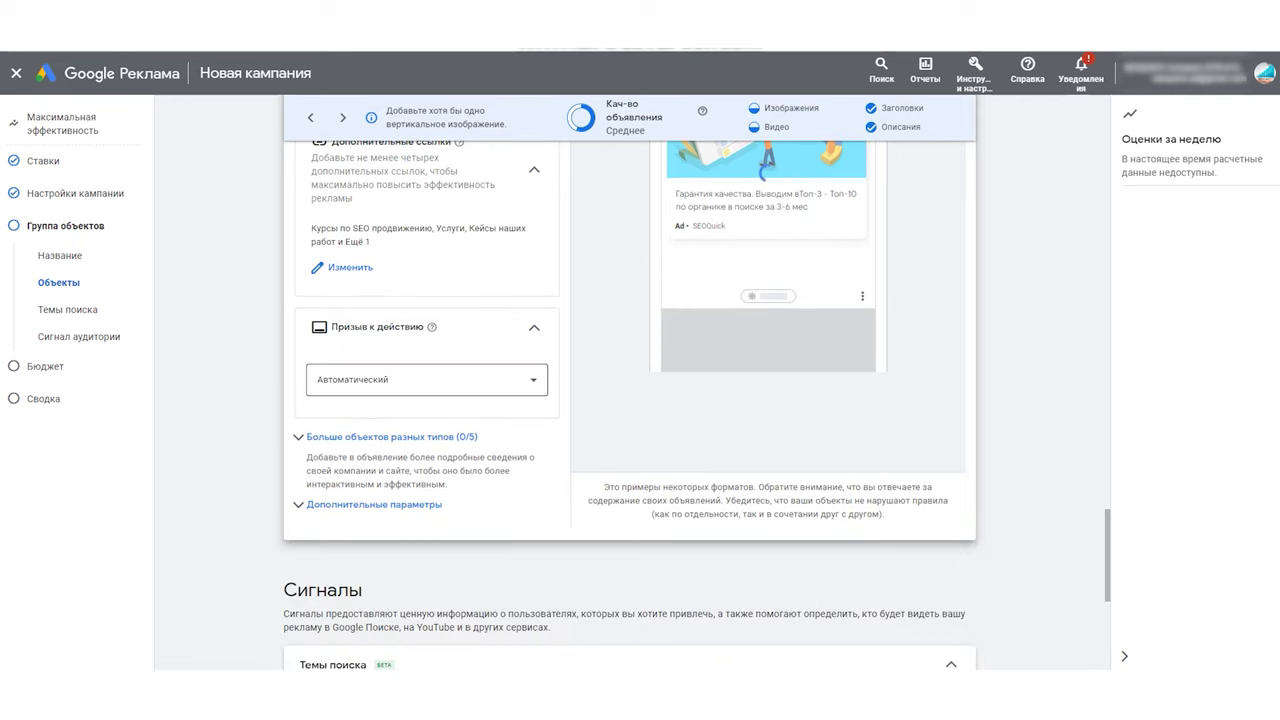
- Set the asset group's call to action to "Узнать цену"
{"action": "left_click", "coordinate": [533, 379]}
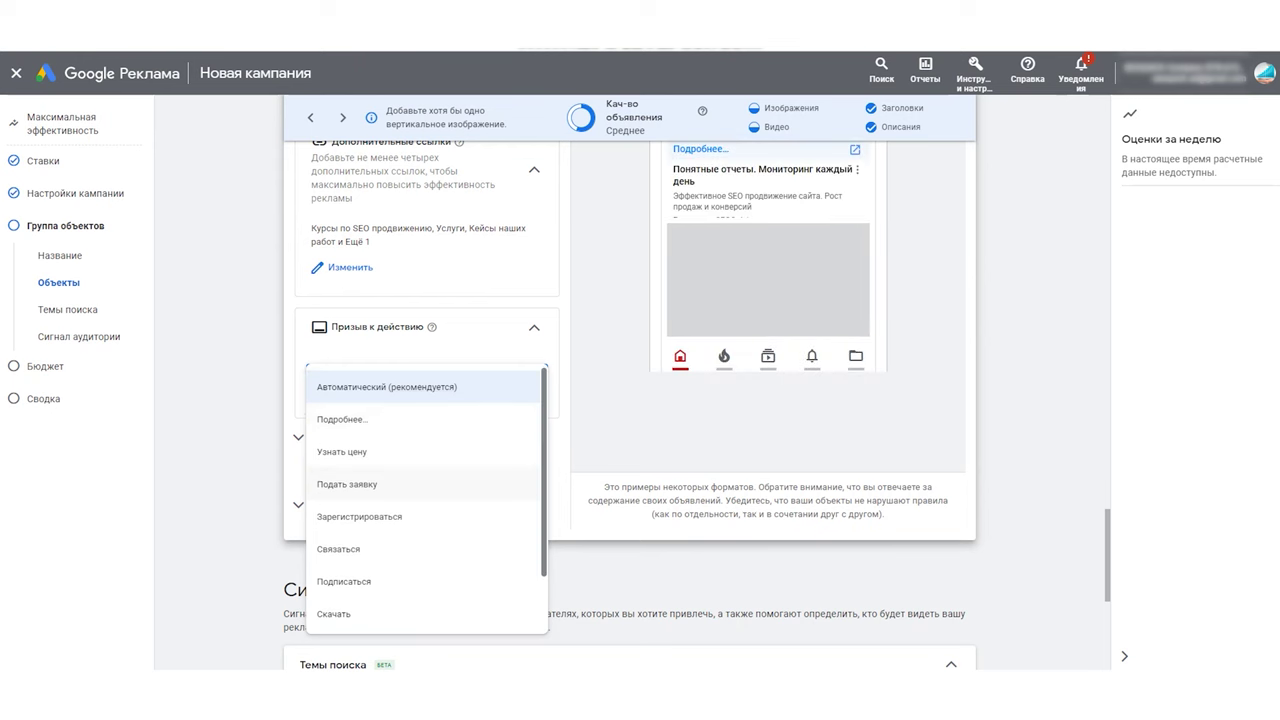
{"action": "scroll", "coordinate": [427, 500], "scroll_direction": "down", "scroll_amount": 1}
{"action": "scroll", "coordinate": [427, 500], "scroll_direction": "up", "scroll_amount": 1}
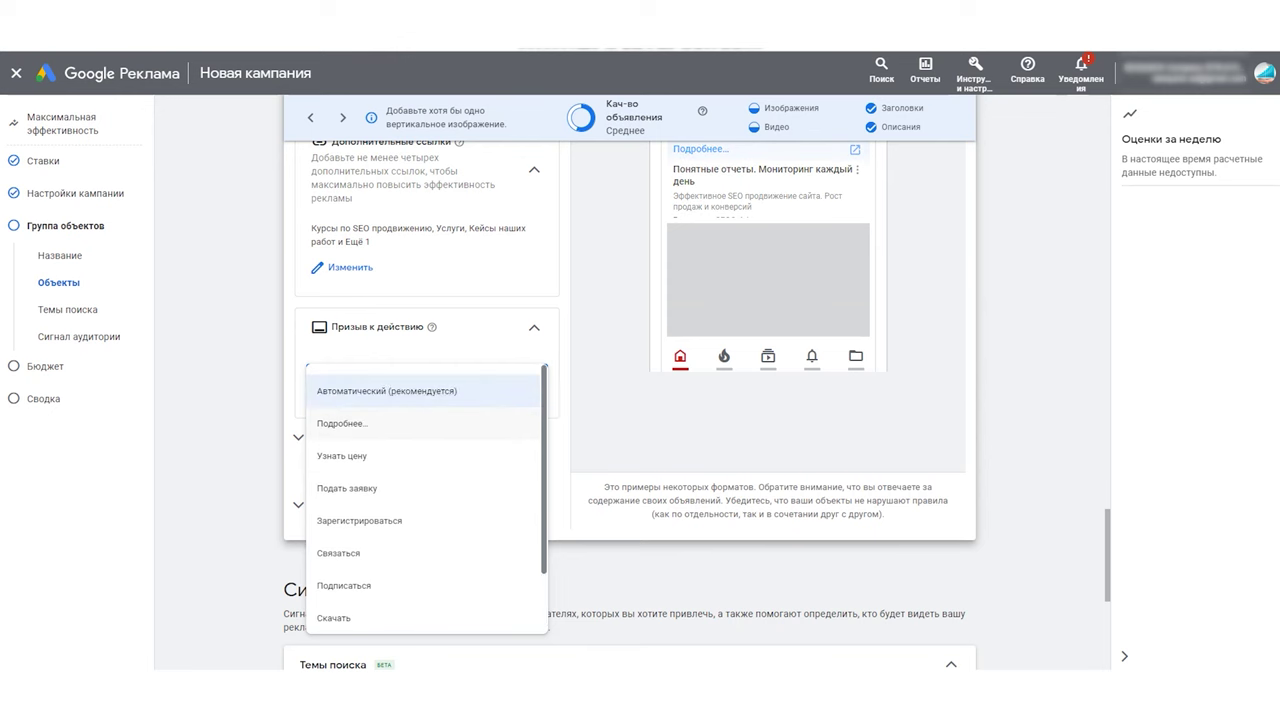
{"action": "left_click", "coordinate": [366, 455]}
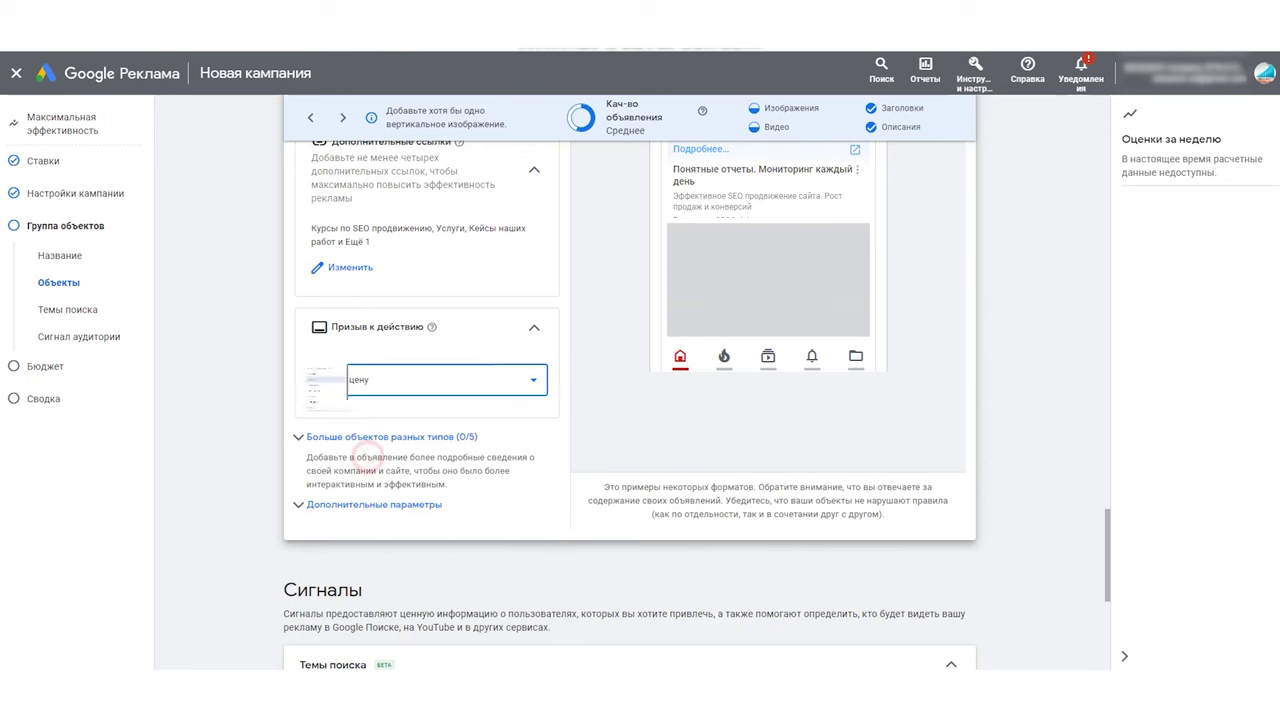
- Expand the additional asset types and look over promotions, prices, structured snippets, lead forms and callouts
{"action": "left_click", "coordinate": [366, 437]}
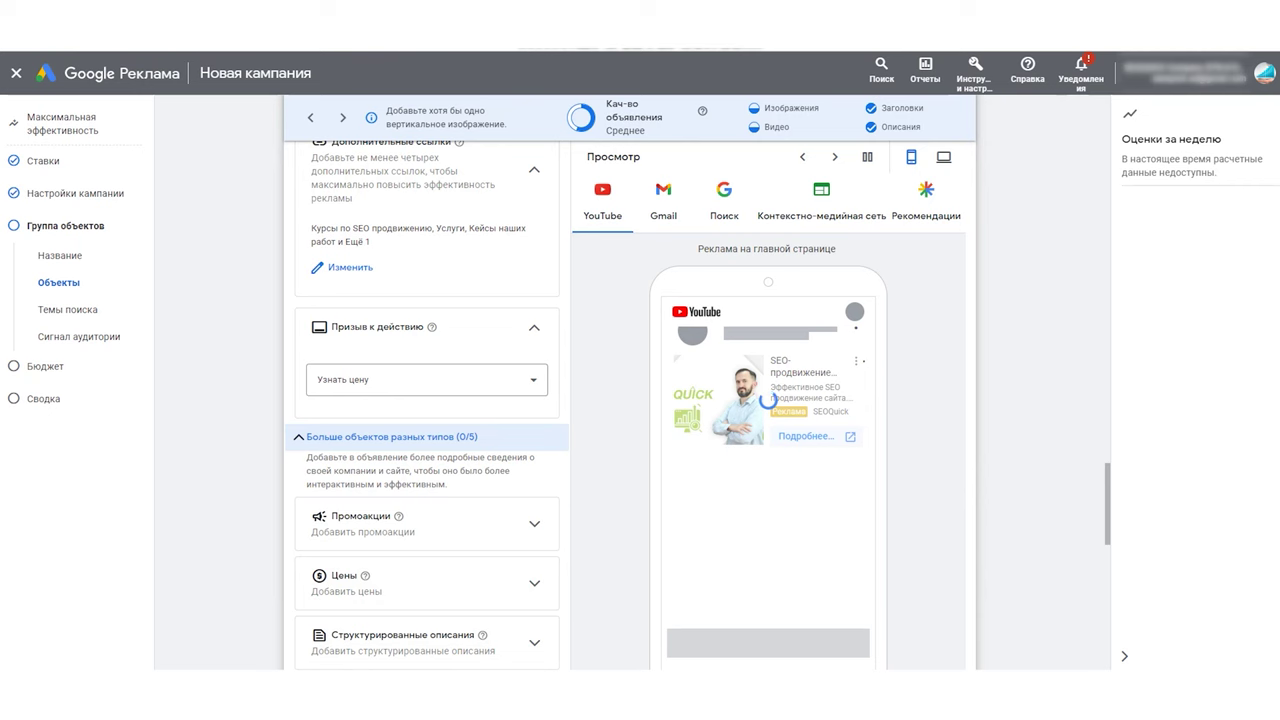
{"action": "scroll", "coordinate": [427, 450], "scroll_direction": "down", "scroll_amount": 1}
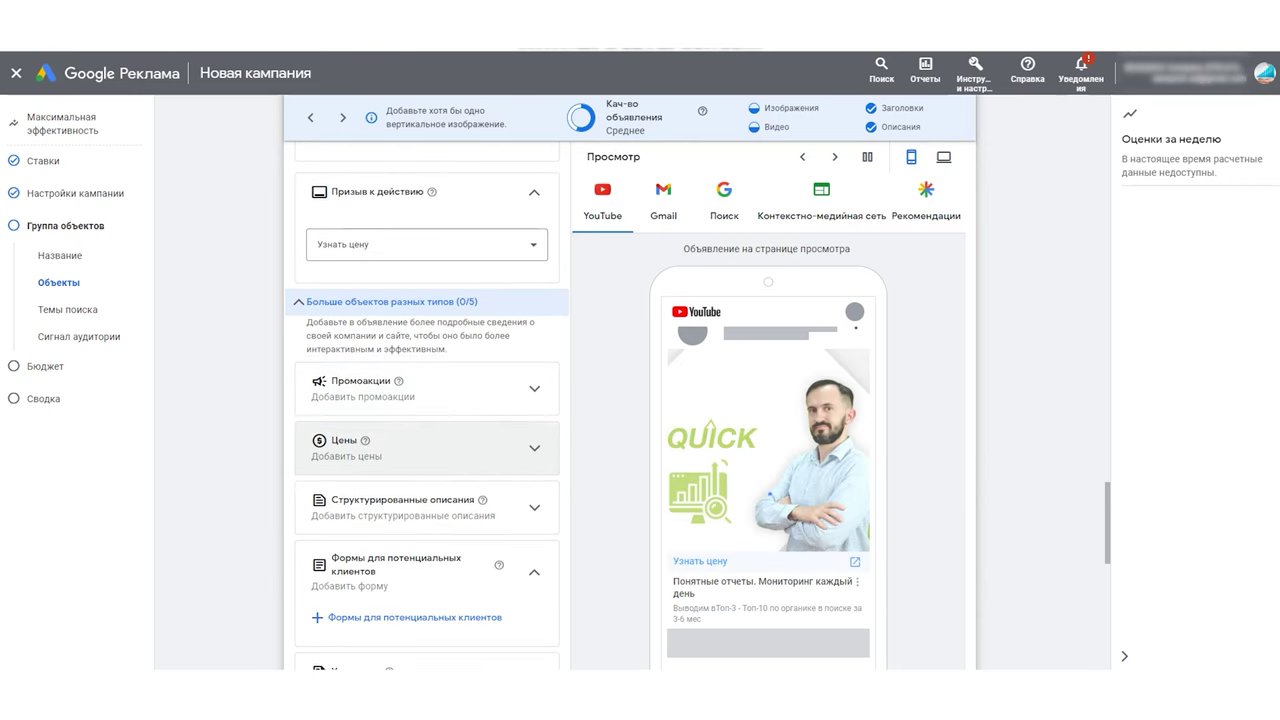
{"action": "scroll", "coordinate": [427, 447], "scroll_direction": "down", "scroll_amount": 1}
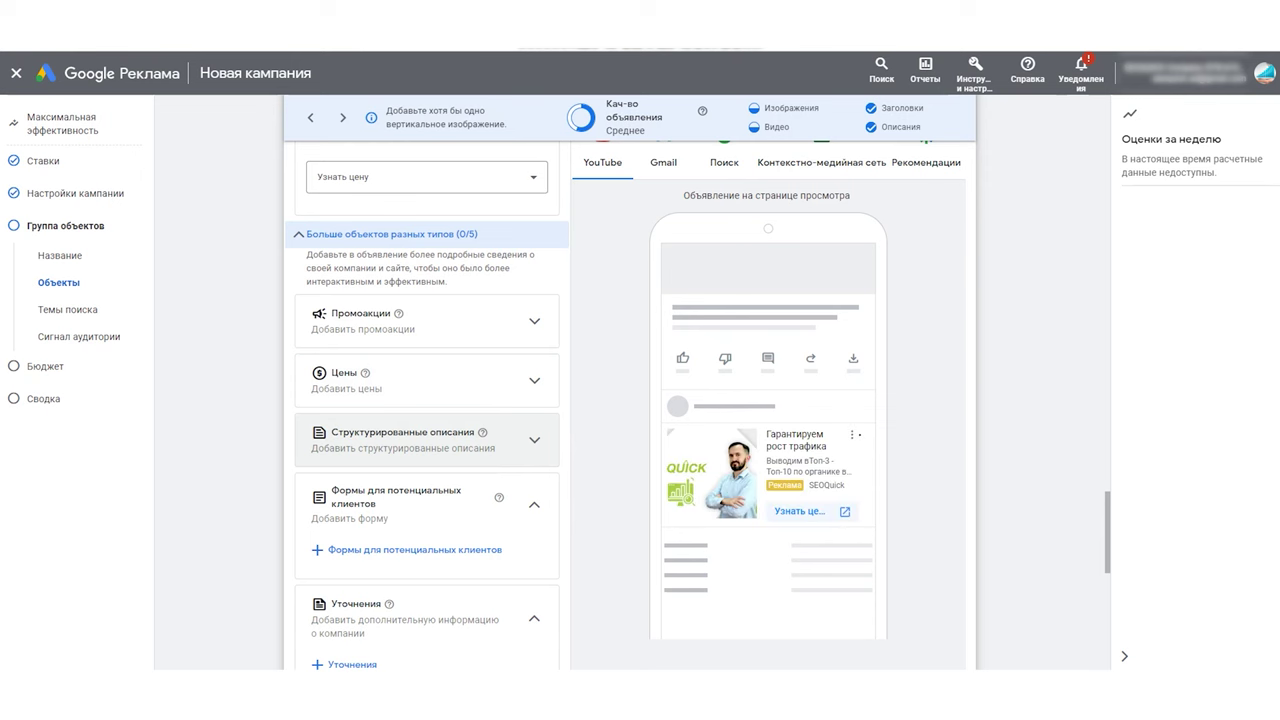
{"action": "scroll", "coordinate": [427, 440], "scroll_direction": "down", "scroll_amount": 1}
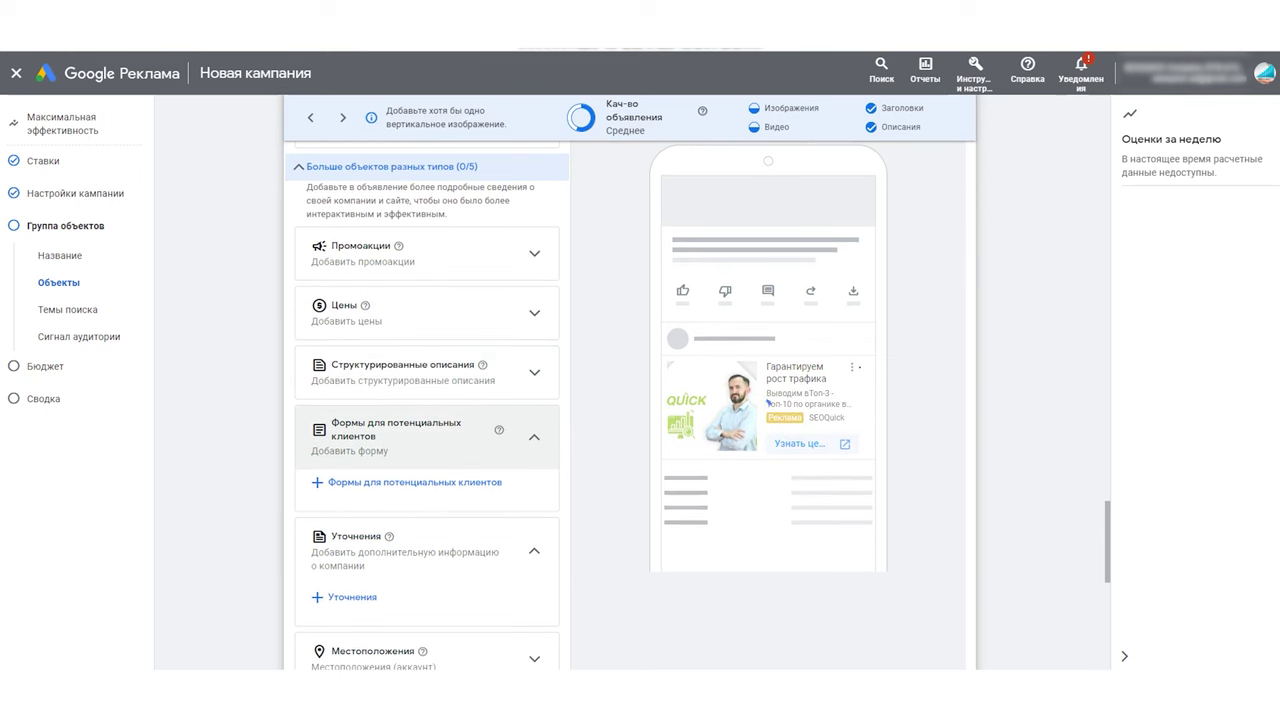
{"action": "scroll", "coordinate": [427, 455], "scroll_direction": "down", "scroll_amount": 1}
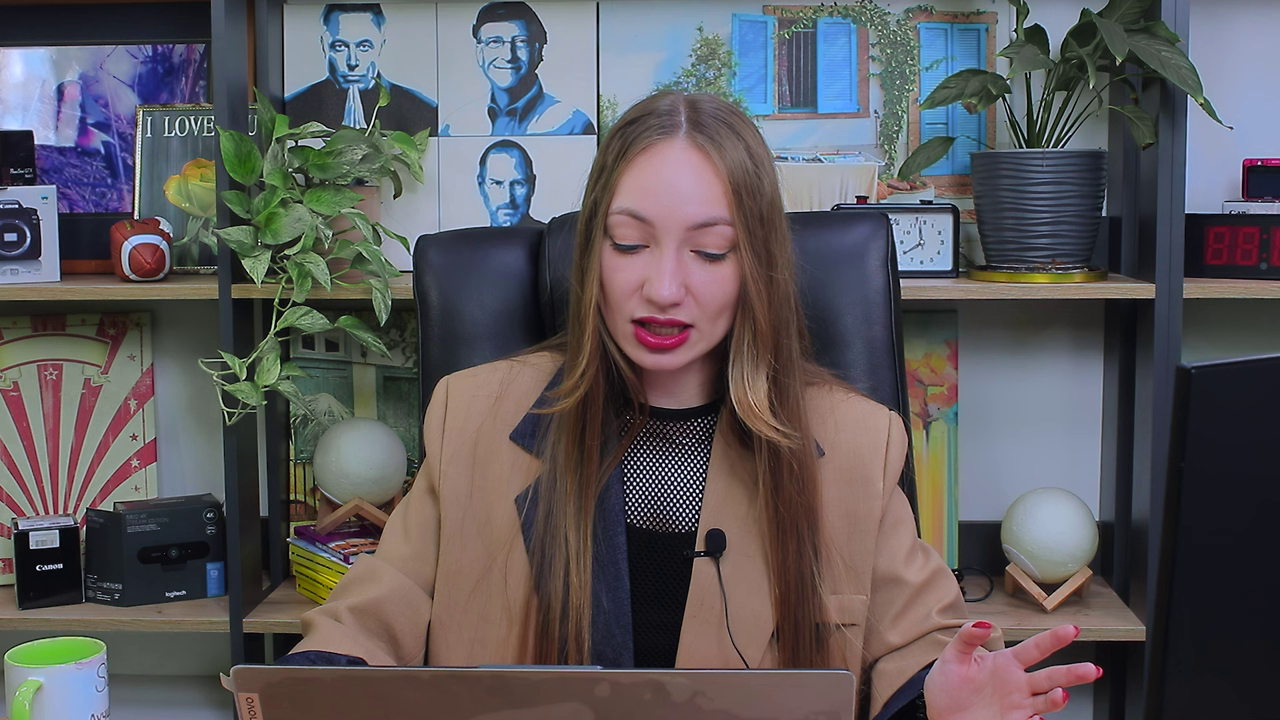